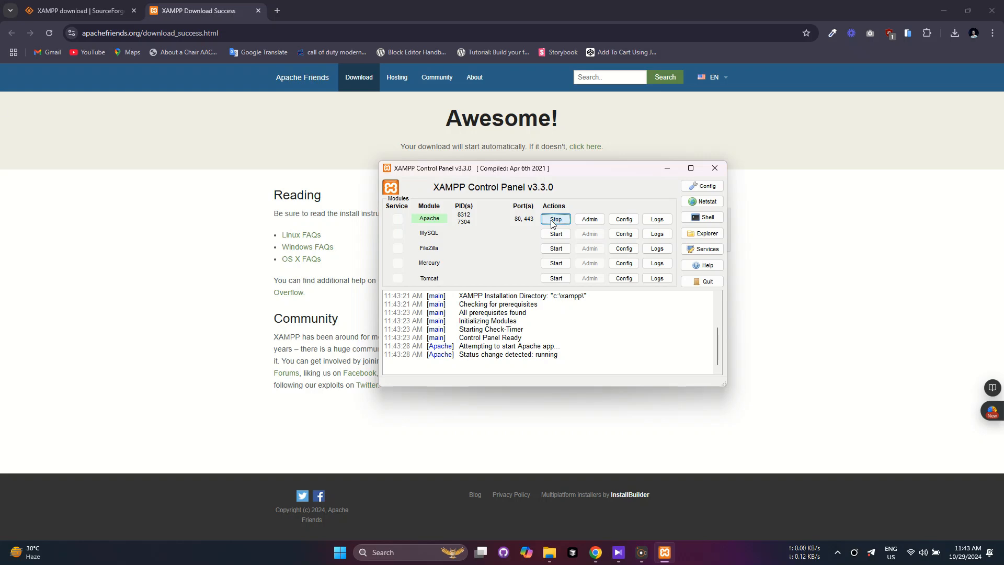
Start the MySQL server in XAMPP Control Panel and open a new Chrome tab.
{"action": "left_click", "coordinate": [555, 234]}
{"action": "left_click", "coordinate": [277, 11]}
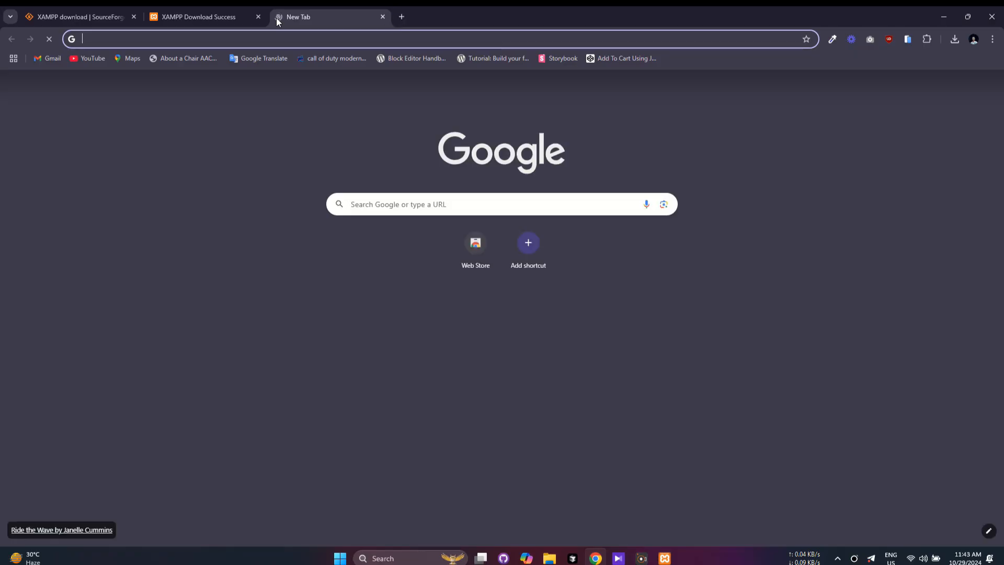
Load localhost/dashboard/ and reload it to show the Welcome to XAMPP page.
{"action": "type", "text": "localhost/dashboard/"}
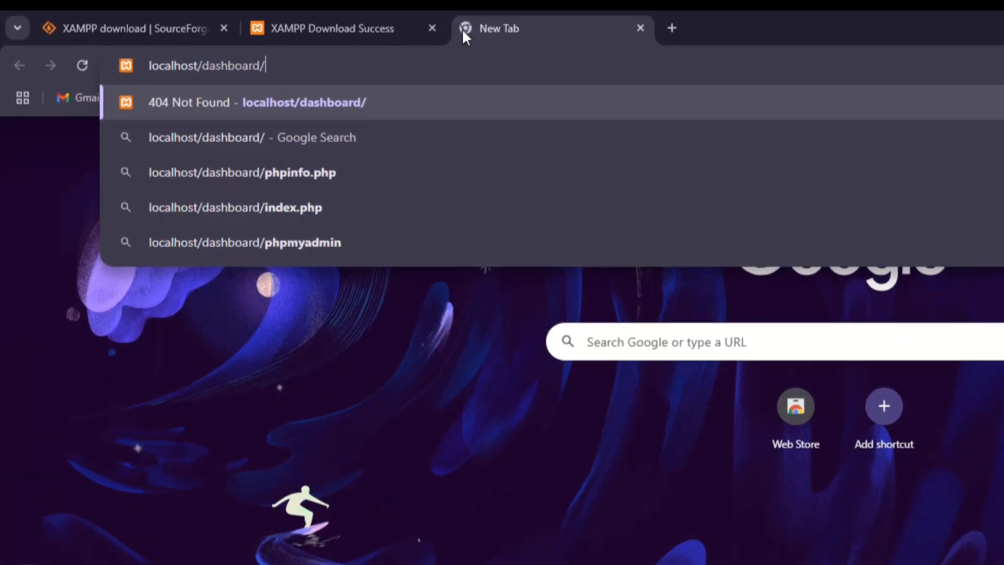
{"action": "key", "text": "Return"}
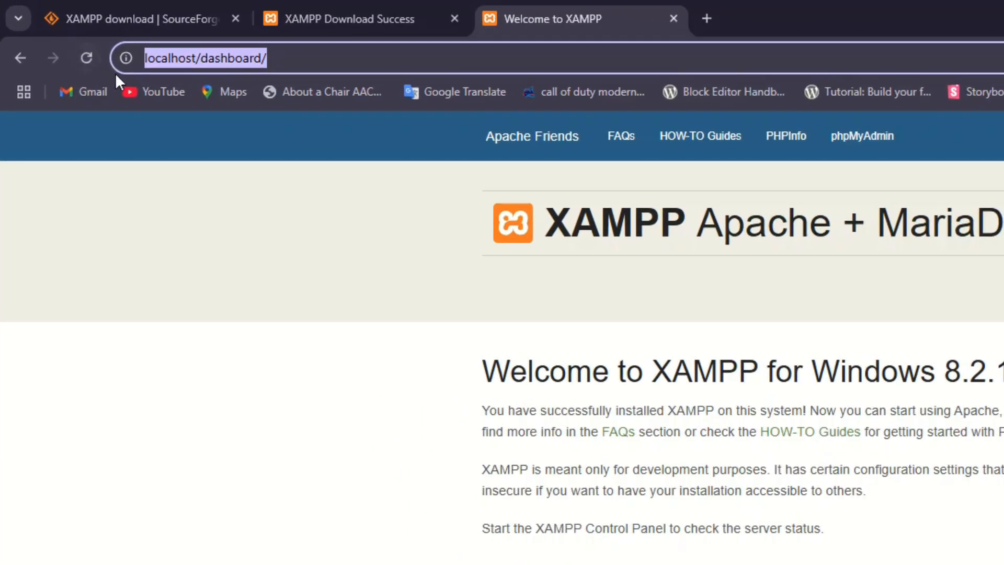
{"action": "left_click", "coordinate": [77, 45]}
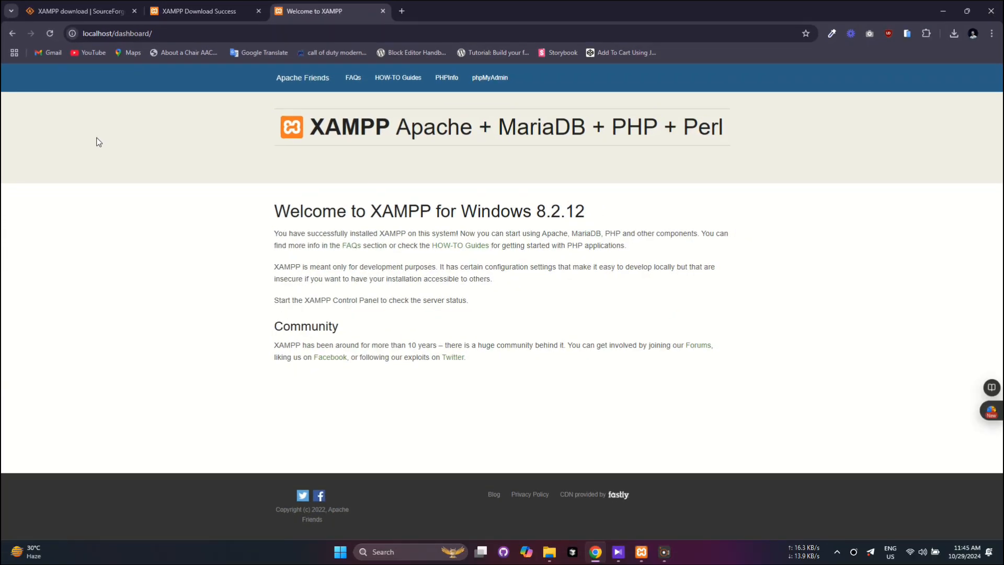
Open phpMyAdmin from the dashboard and create an empty database named wp.
{"action": "left_click", "coordinate": [491, 89]}
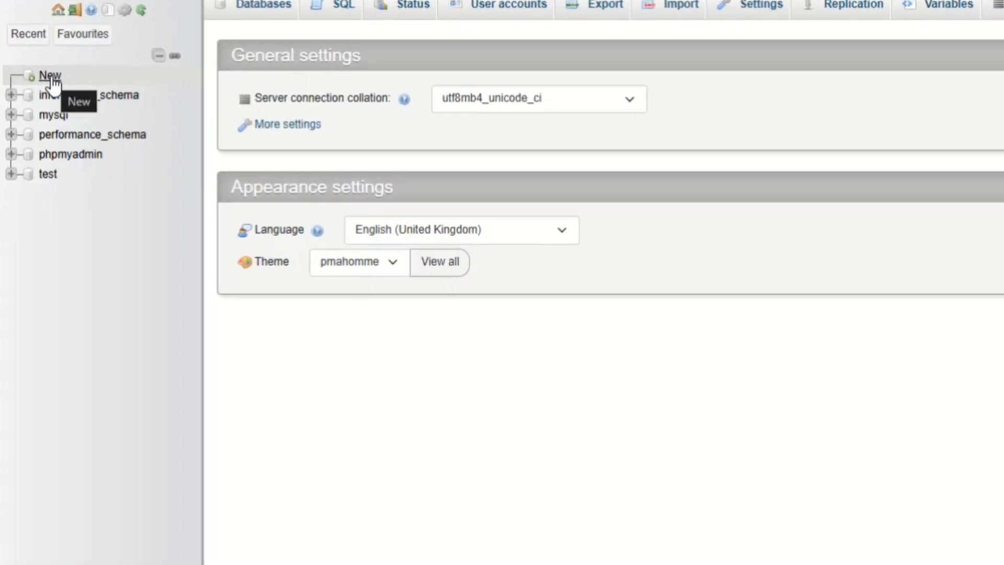
{"action": "left_click", "coordinate": [53, 78]}
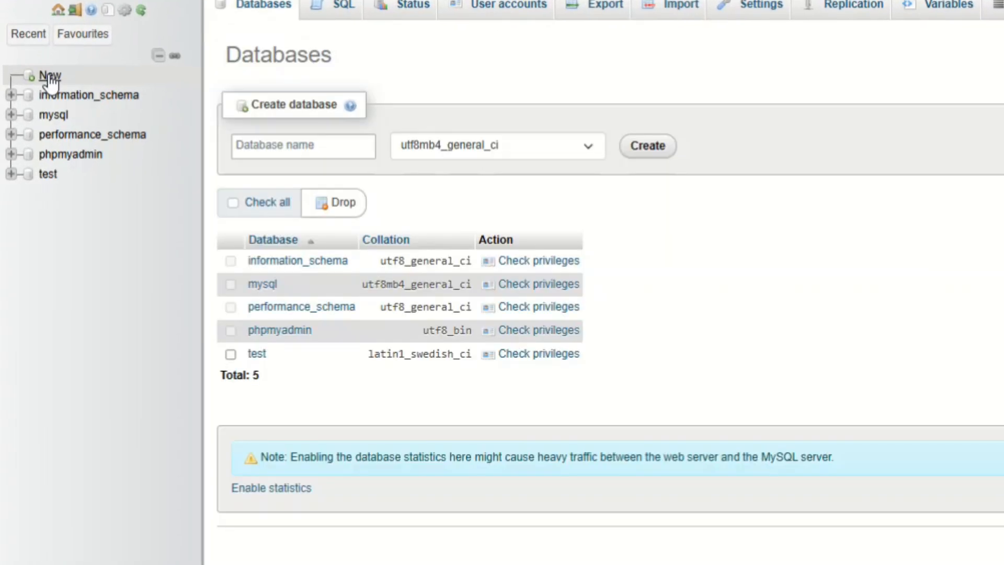
{"action": "left_click", "coordinate": [312, 150]}
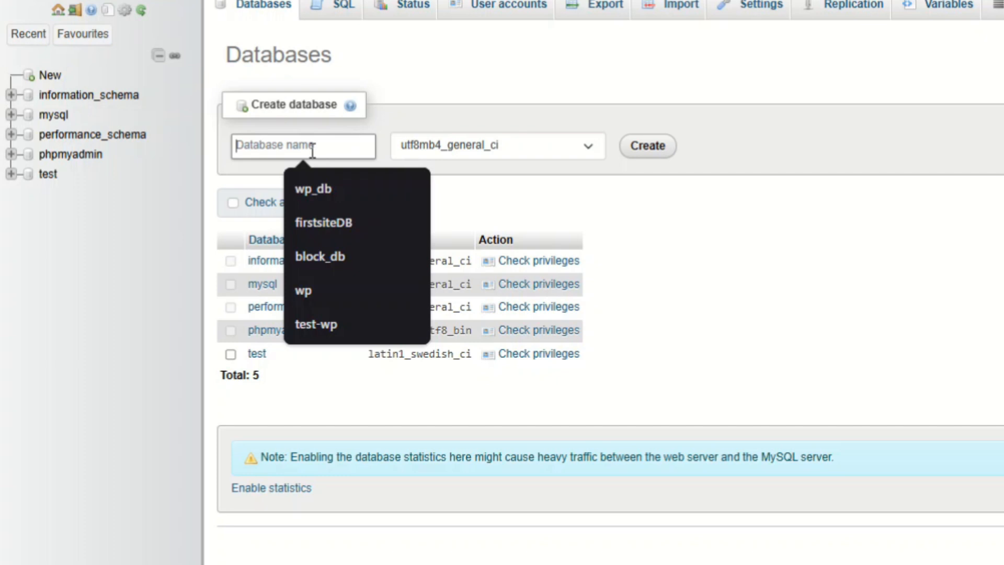
{"action": "type", "text": "wp"}
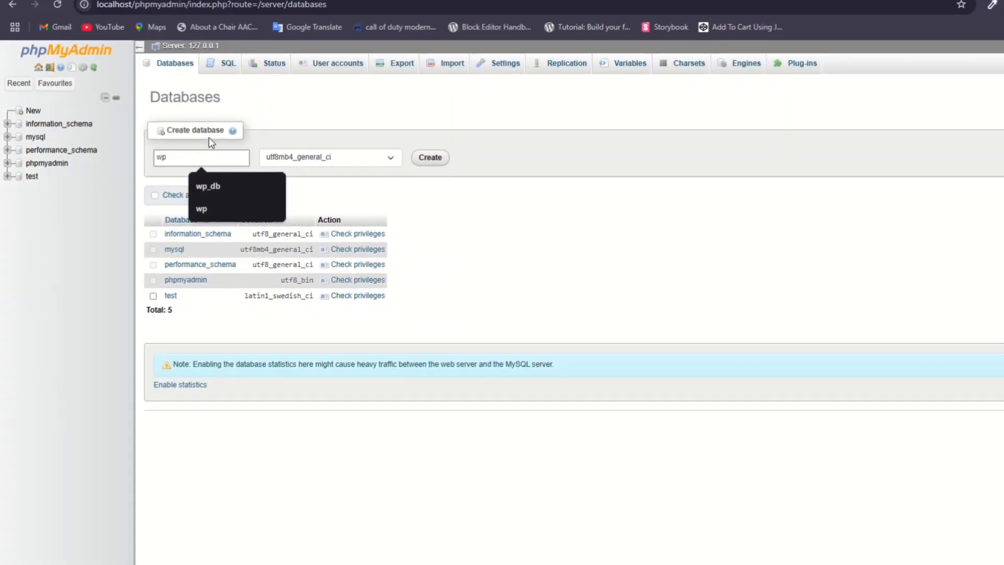
{"action": "left_click", "coordinate": [430, 158]}
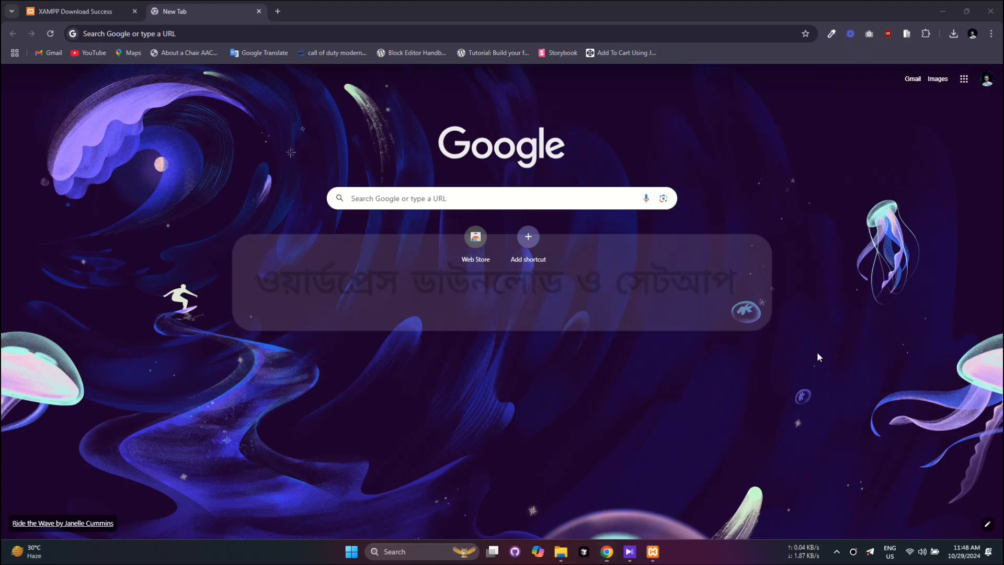
Search 'wordpress org' and download WordPress 6.6.2 from the WordPress.org download page.
{"action": "left_click", "coordinate": [181, 34]}
{"action": "type", "text": "wordpres"}
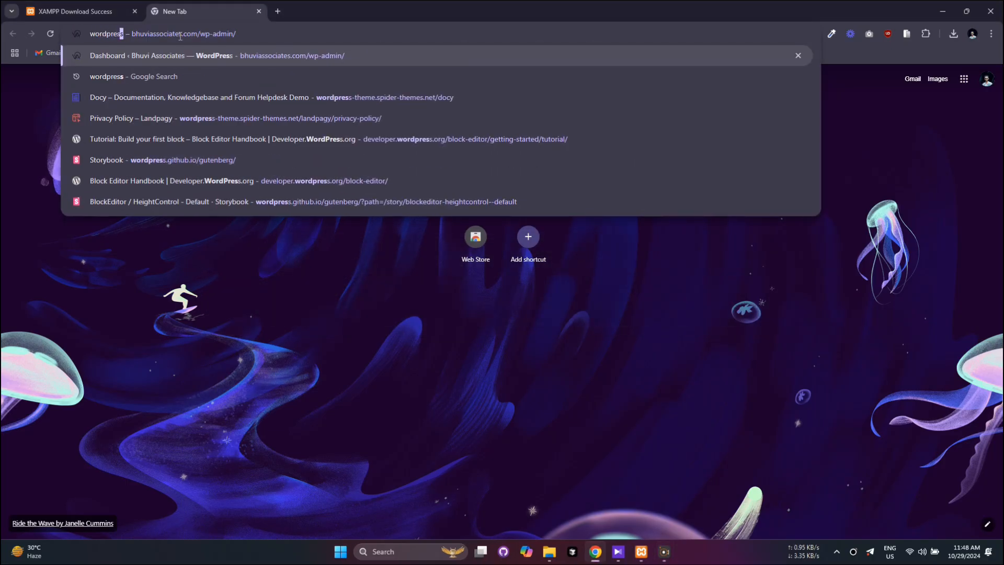
{"action": "type", "text": "s org"}
{"action": "key", "text": "Return"}
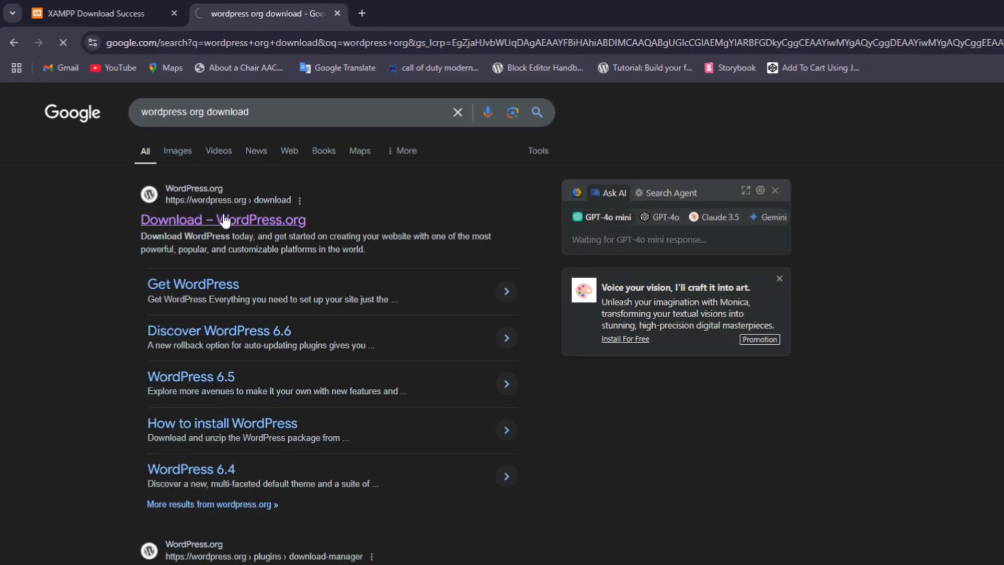
{"action": "left_click", "coordinate": [216, 212]}
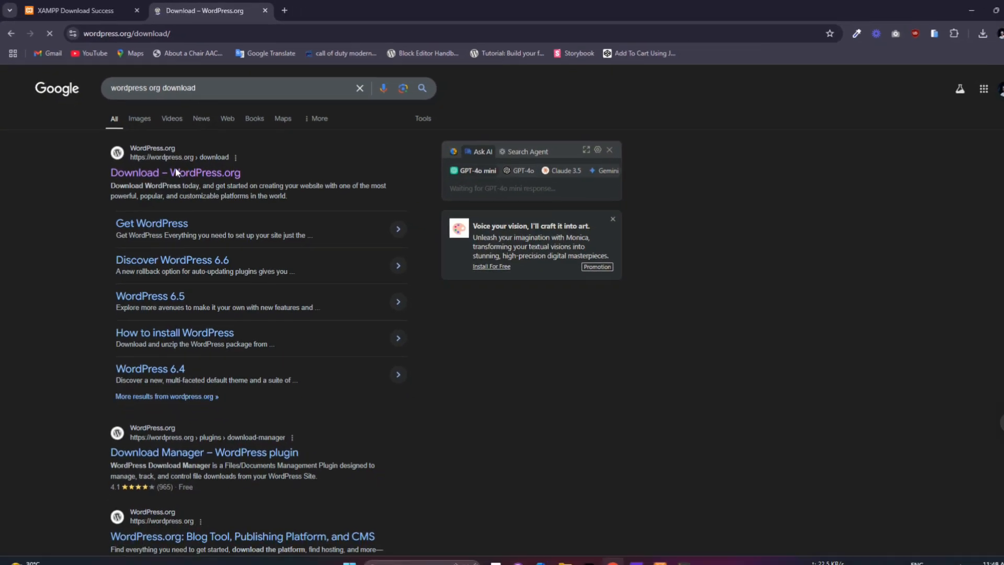
{"action": "left_click", "coordinate": [314, 410]}
{"action": "left_click", "coordinate": [484, 387]}
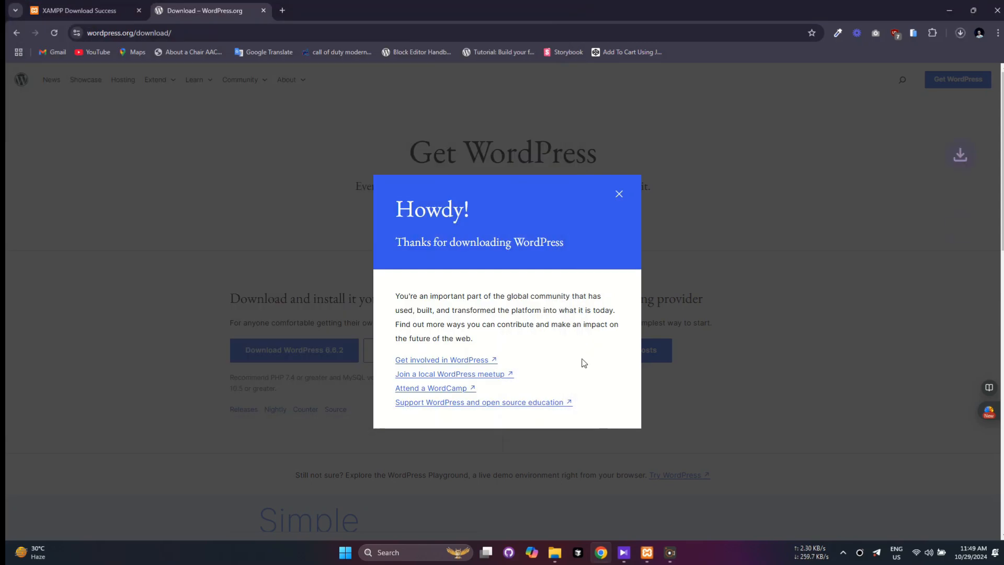
{"action": "left_click", "coordinate": [729, 250]}
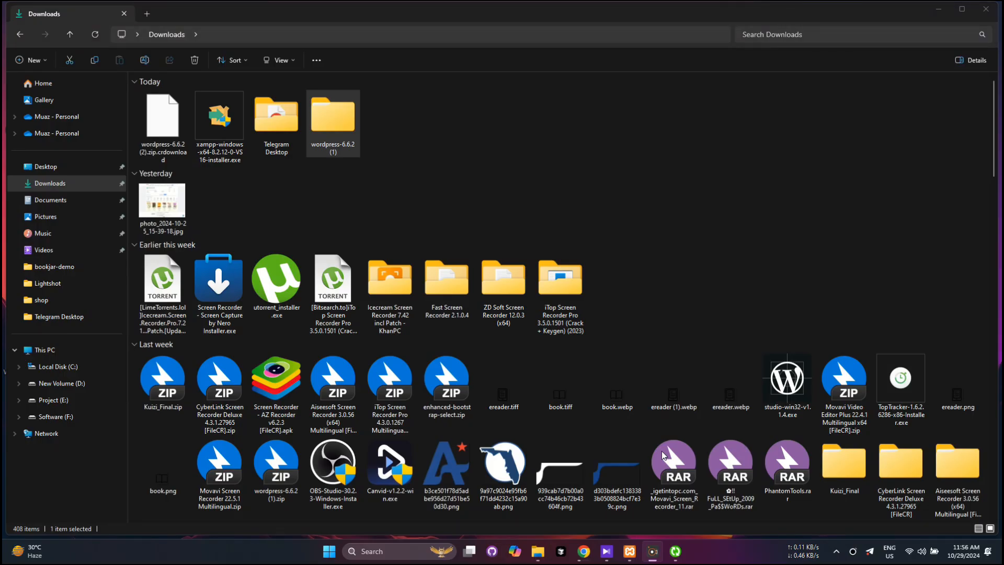
Paste the extracted wordpress-6.6.2 files into C:\xampp\htdocs.
{"action": "double_click", "coordinate": [337, 120]}
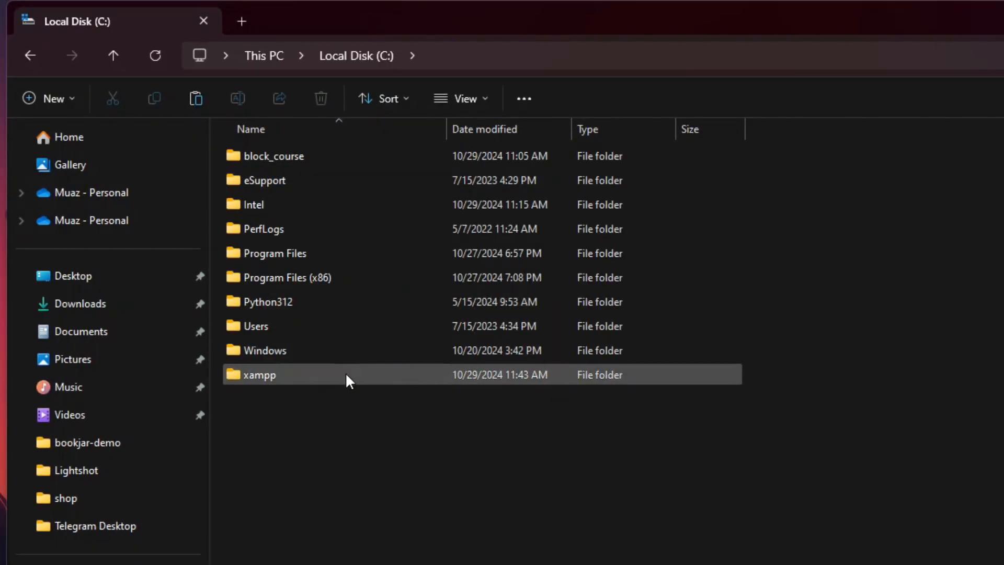
{"action": "double_click", "coordinate": [345, 375]}
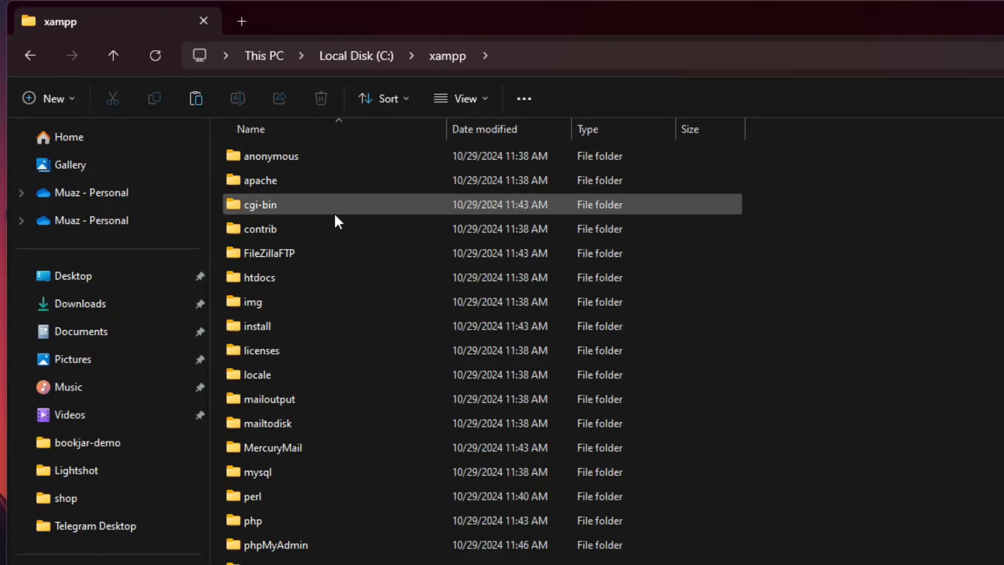
{"action": "left_click", "coordinate": [324, 159]}
{"action": "key", "text": "Down"}
{"action": "key", "text": "Down"}
{"action": "key", "text": "Down"}
{"action": "key", "text": "Down"}
{"action": "key", "text": "Down"}
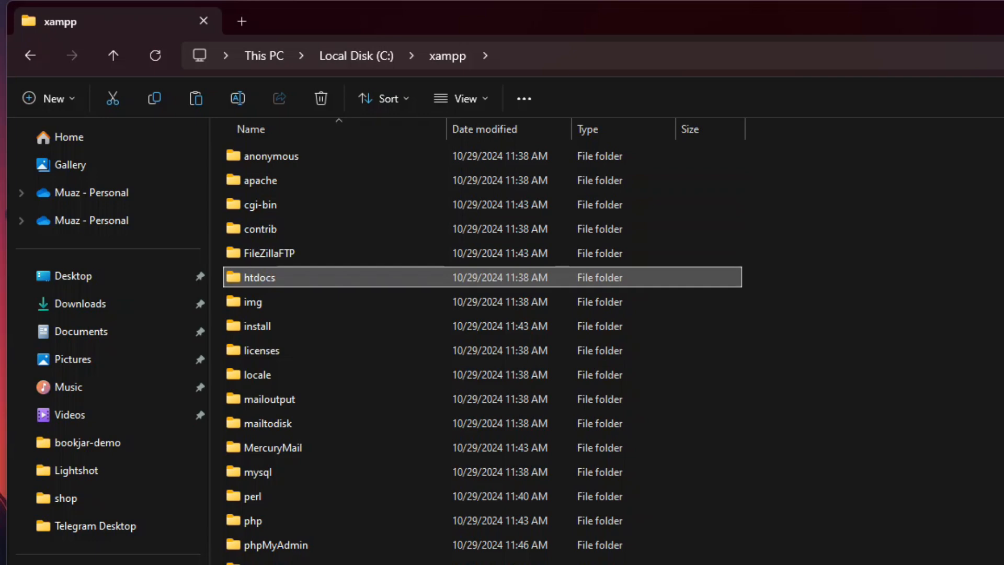
{"action": "key", "text": "Return"}
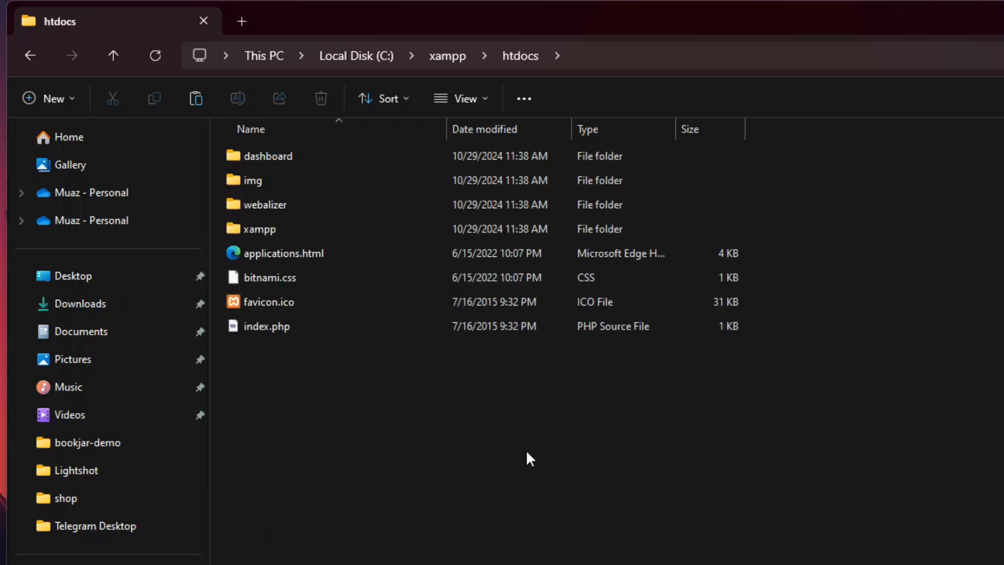
{"action": "key", "text": "ctrl+v"}
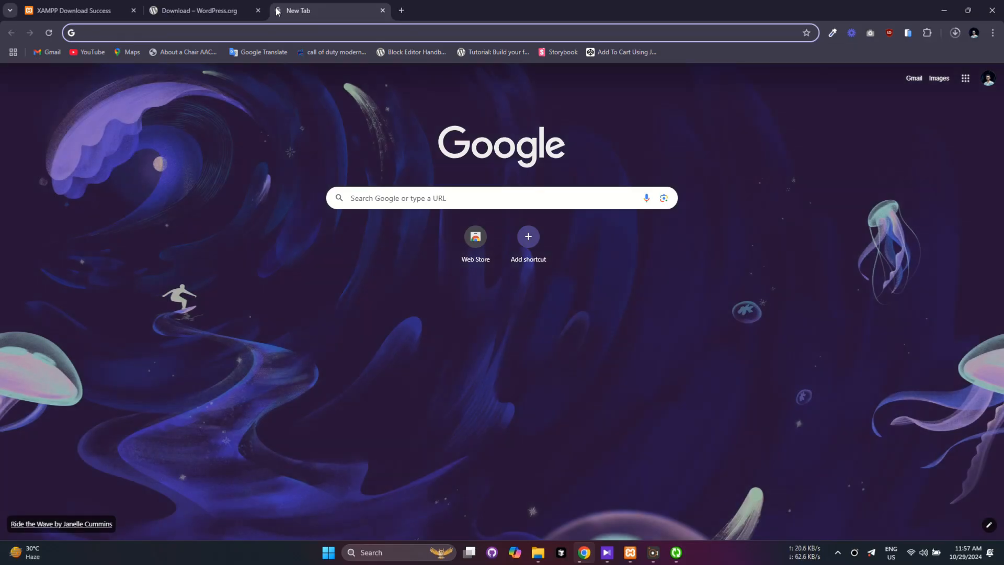
Load localhost/wordpress and continue setup with English (United States) as the language.
{"action": "type", "text": "localhost"}
{"action": "key", "text": "Down"}
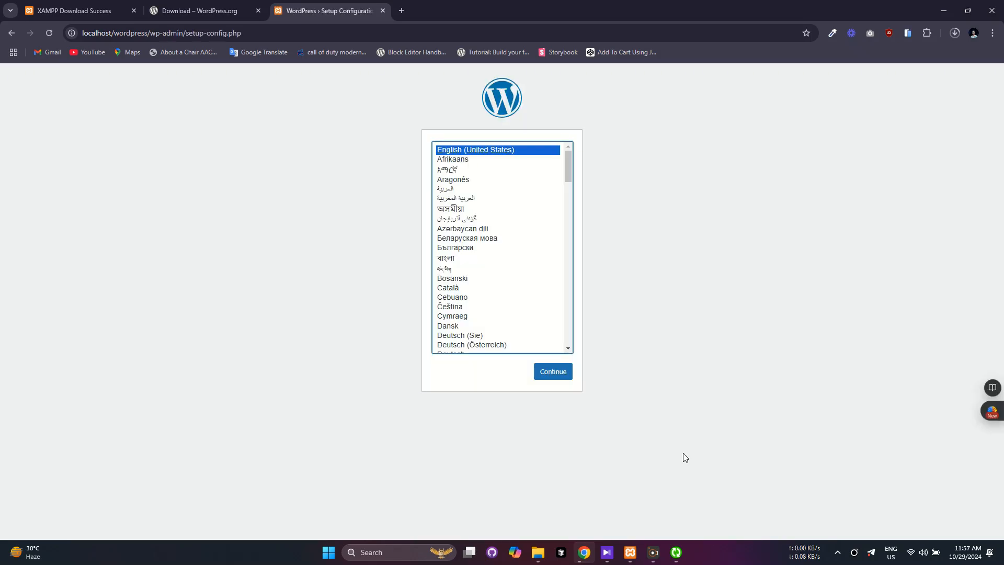
{"action": "left_click", "coordinate": [591, 370]}
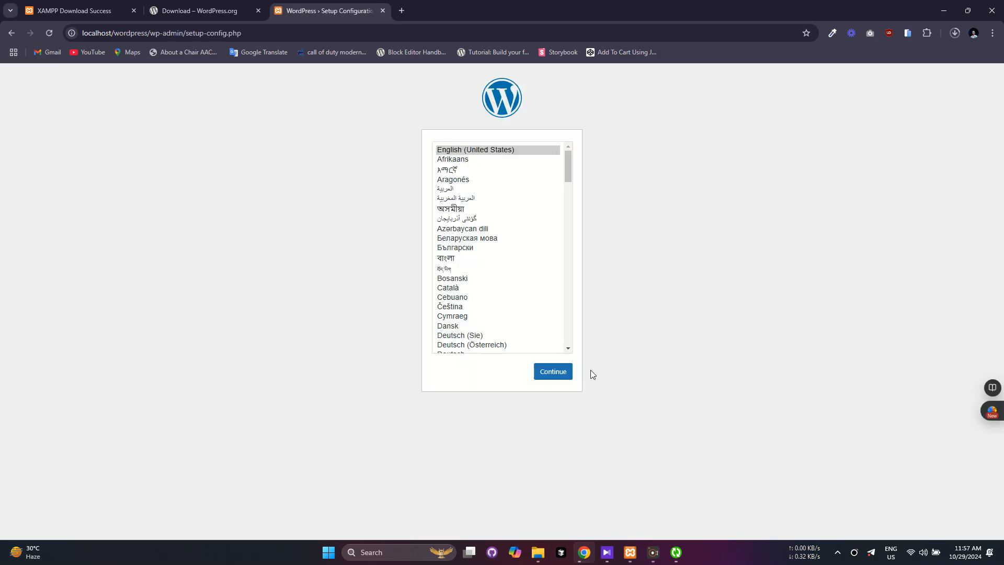
{"action": "left_click", "coordinate": [558, 376]}
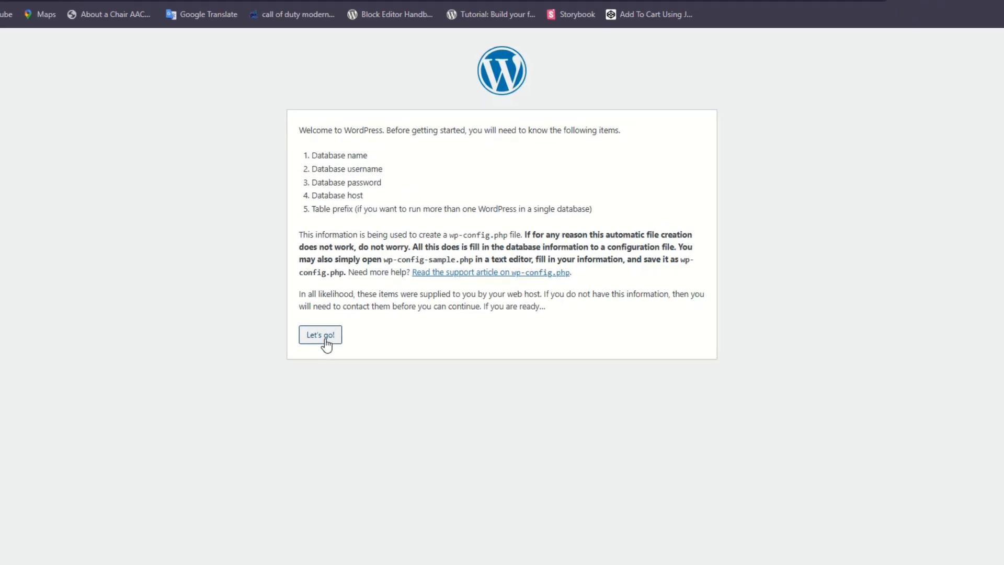
Submit database name wp, username root, a blank password and host localhost.
{"action": "left_click", "coordinate": [325, 338]}
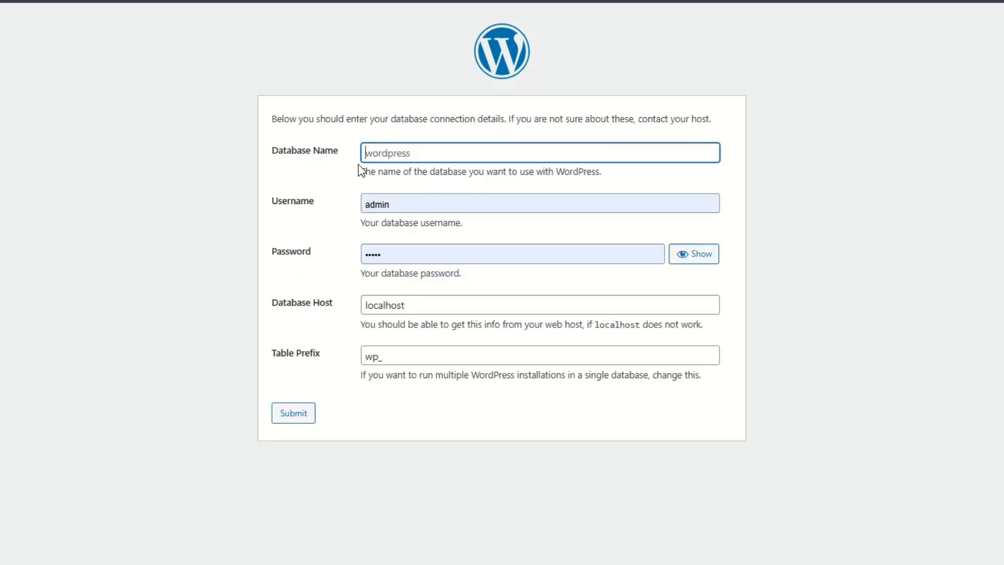
{"action": "left_click", "coordinate": [392, 152]}
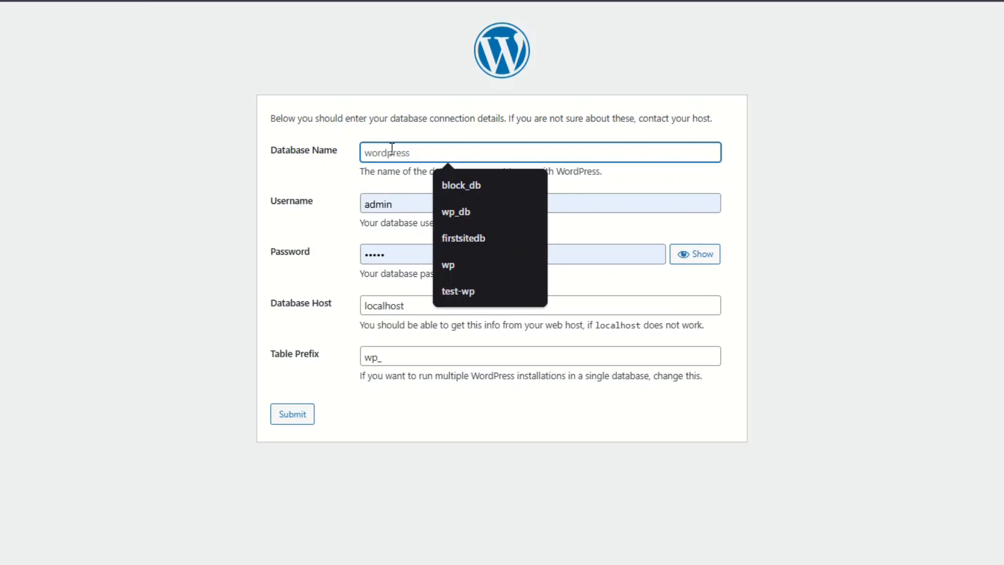
{"action": "type", "text": "wp"}
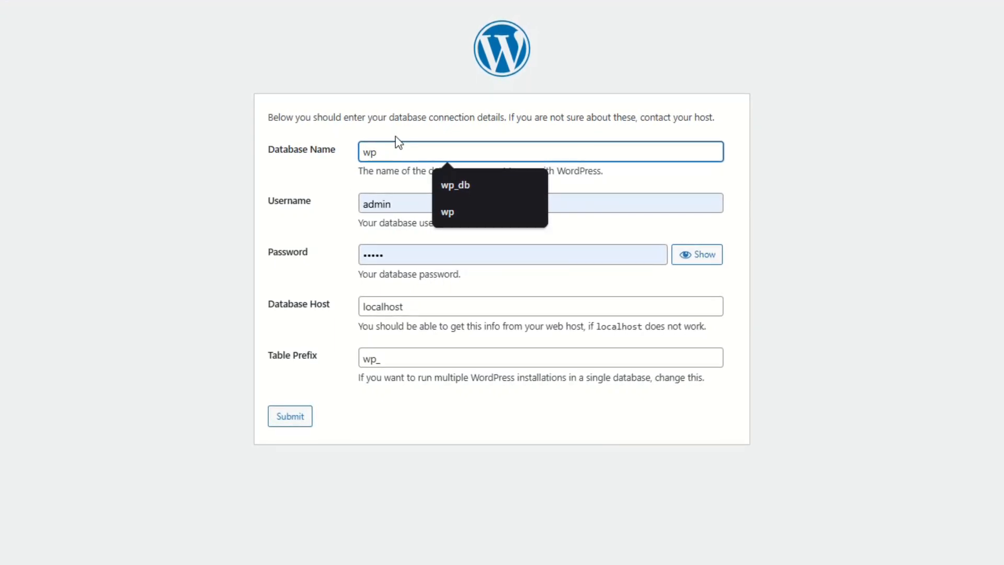
{"action": "left_click", "coordinate": [397, 205]}
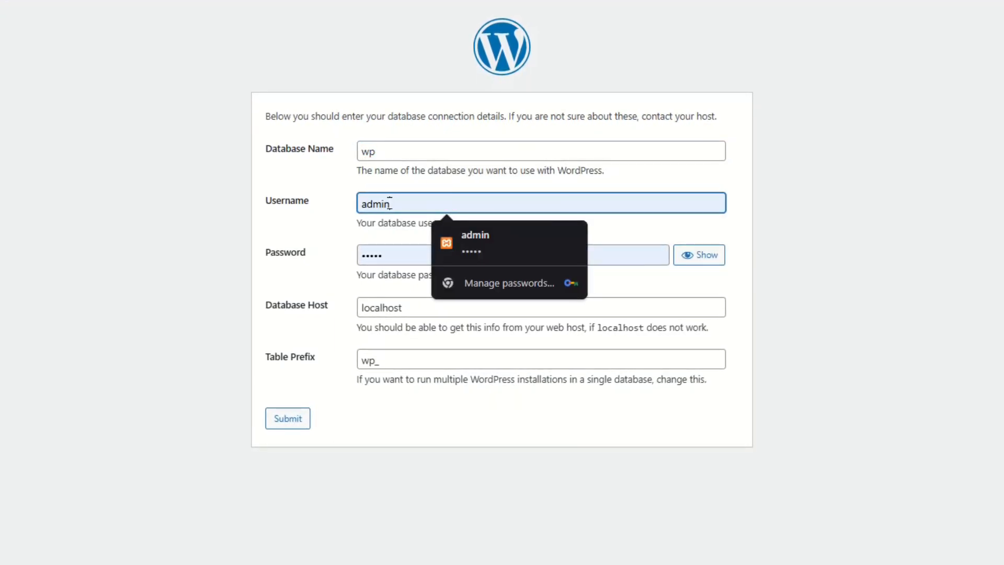
{"action": "left_click_drag", "start_coordinate": [394, 204], "coordinate": [341, 213]}
{"action": "type", "text": "root"}
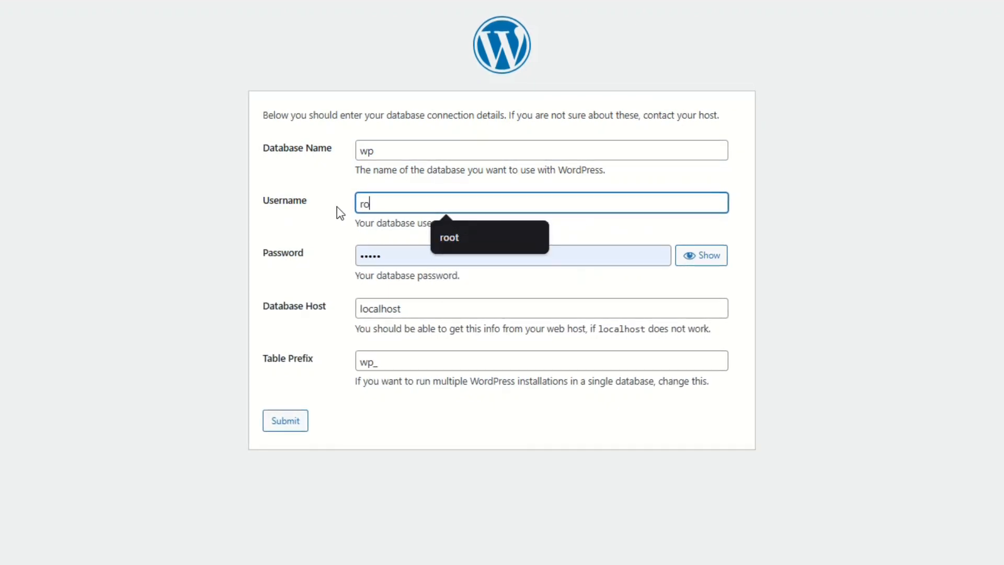
{"action": "key", "text": "Tab"}
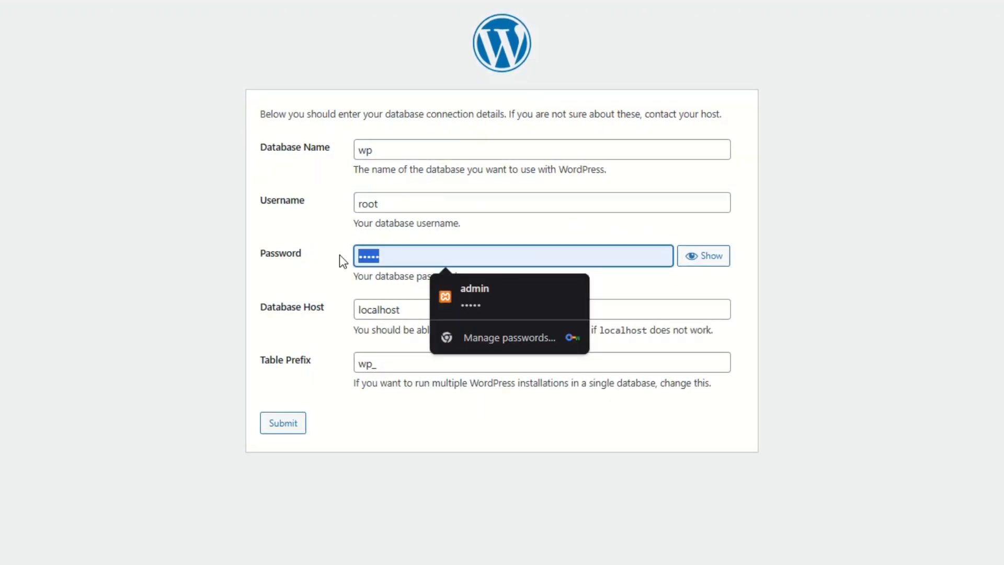
{"action": "key", "text": "BackSpace"}
{"action": "left_click", "coordinate": [223, 262]}
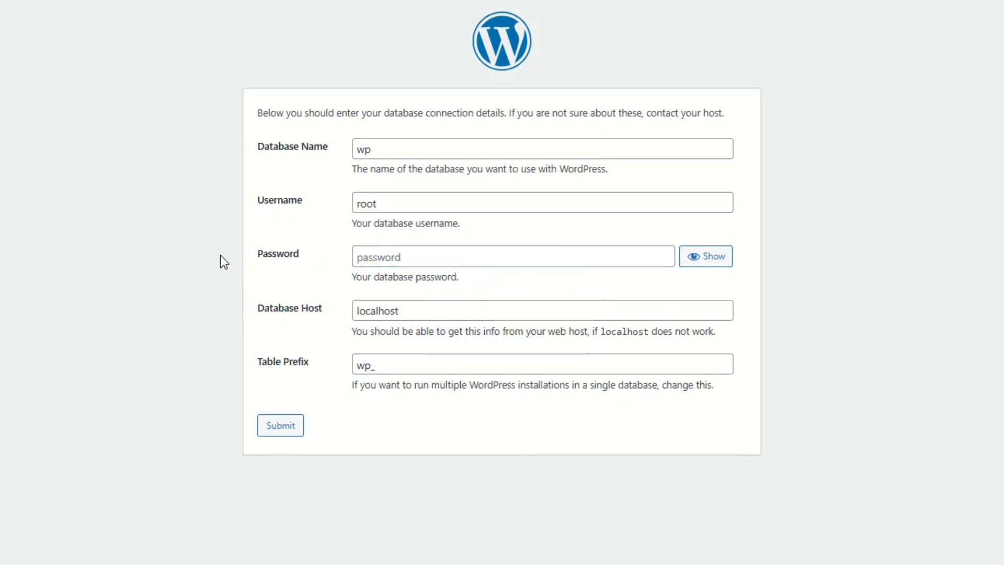
{"action": "left_click", "coordinate": [292, 418]}
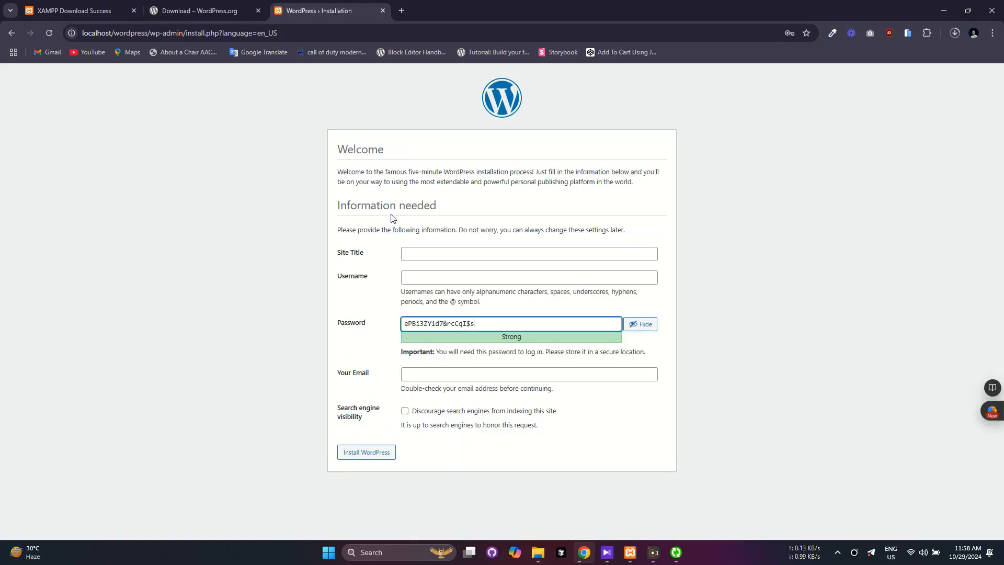
Fill in site title My first Site, admin username, weak password, e-mail, and discourage search engines.
{"action": "left_click", "coordinate": [436, 252]}
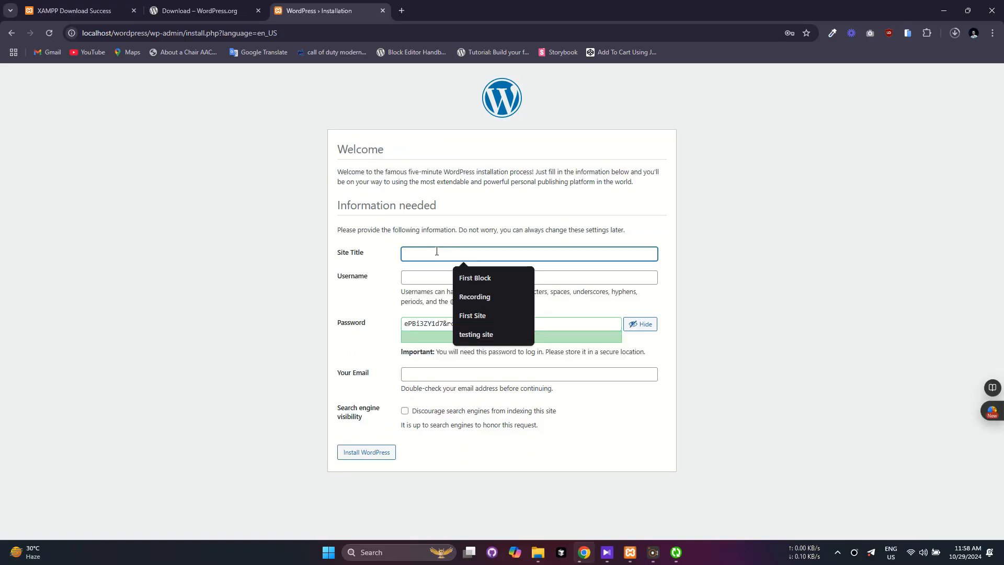
{"action": "type", "text": "My first Site"}
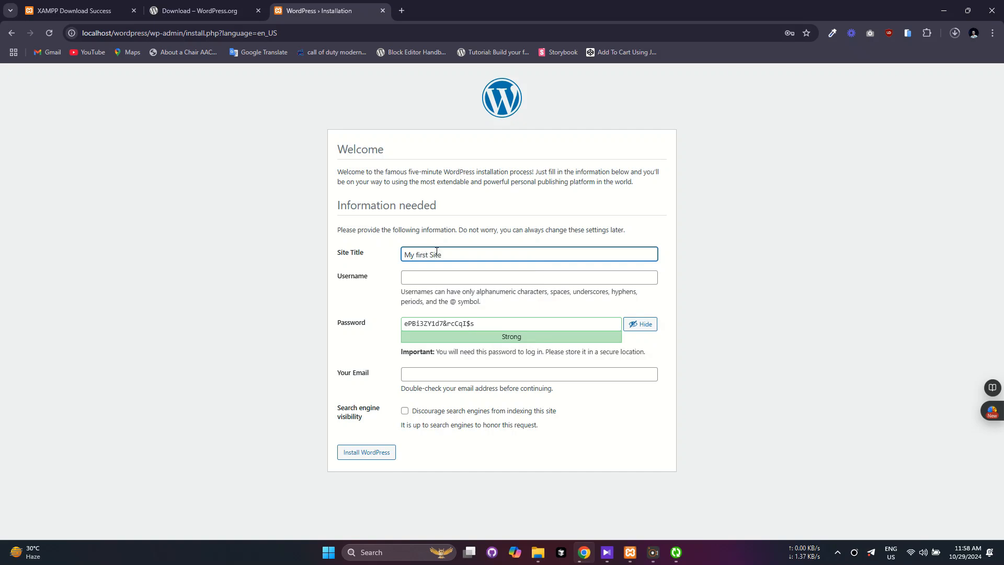
{"action": "left_click", "coordinate": [441, 282]}
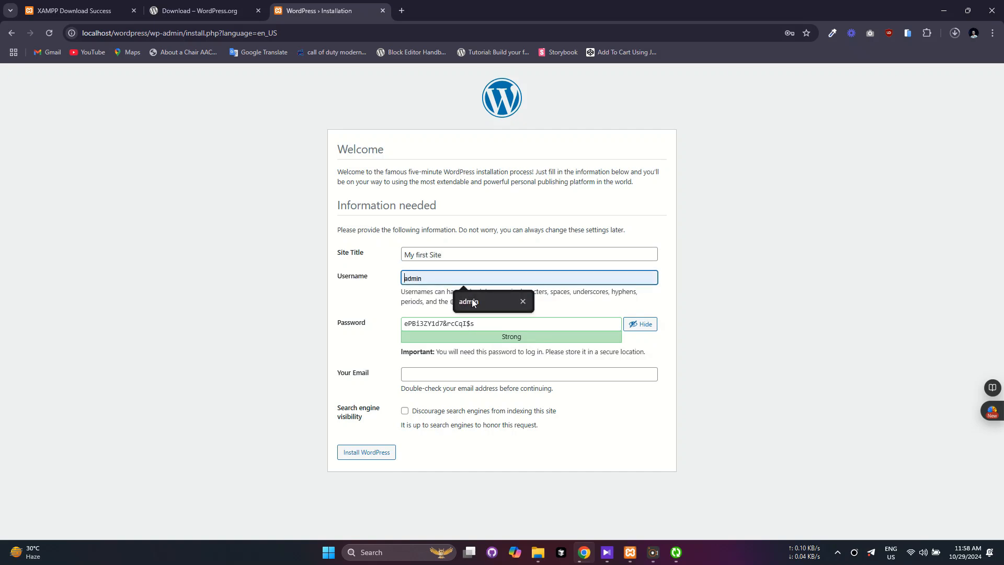
{"action": "left_click", "coordinate": [471, 299]}
{"action": "key", "text": "Tab"}
{"action": "type", "text": "a"}
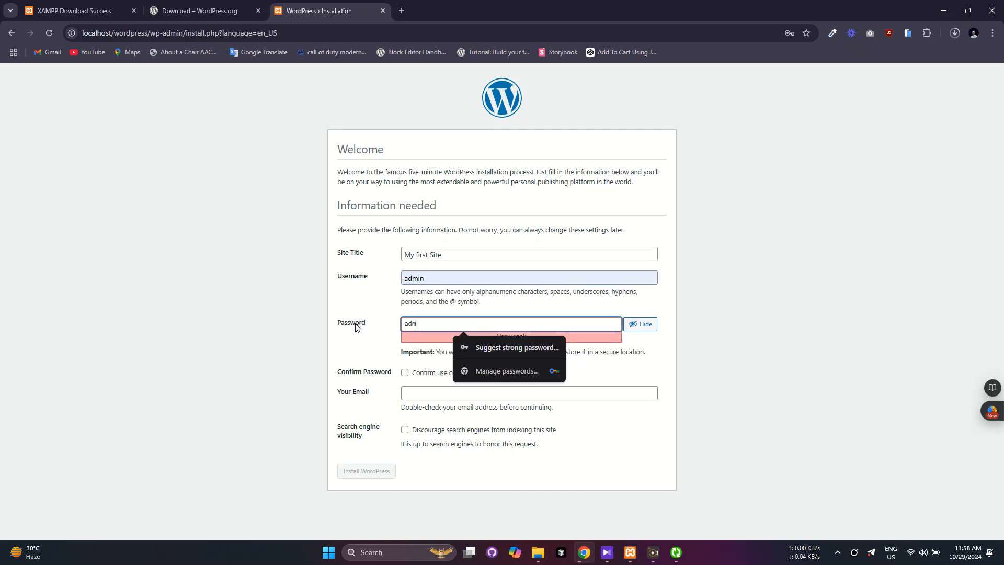
{"action": "left_click", "coordinate": [405, 372]}
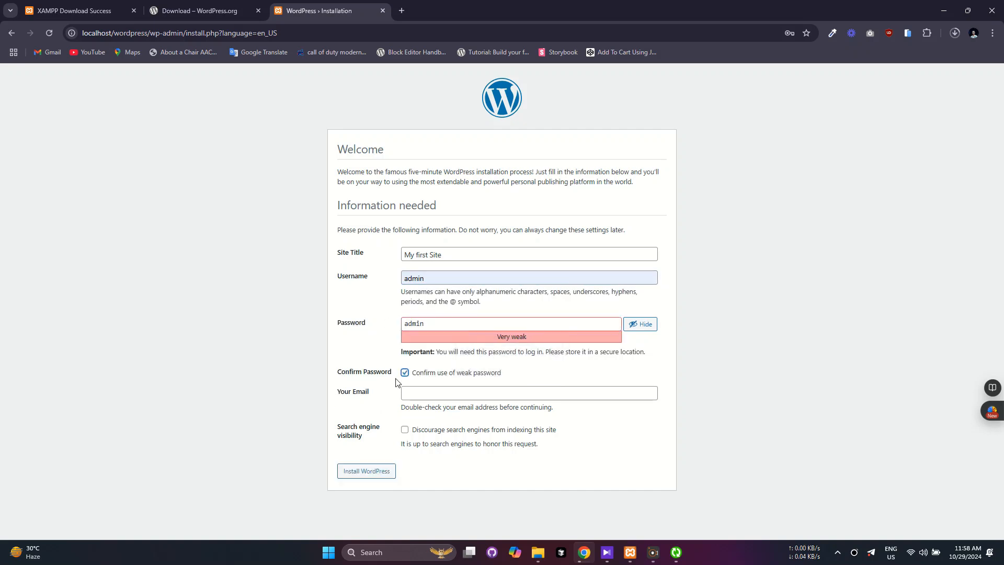
{"action": "left_click", "coordinate": [408, 393]}
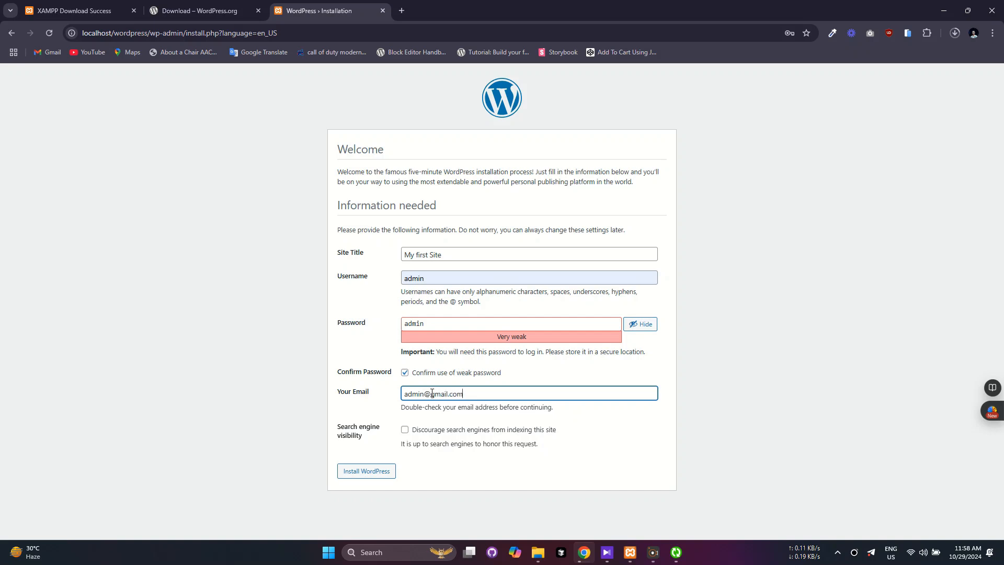
{"action": "left_click", "coordinate": [405, 430]}
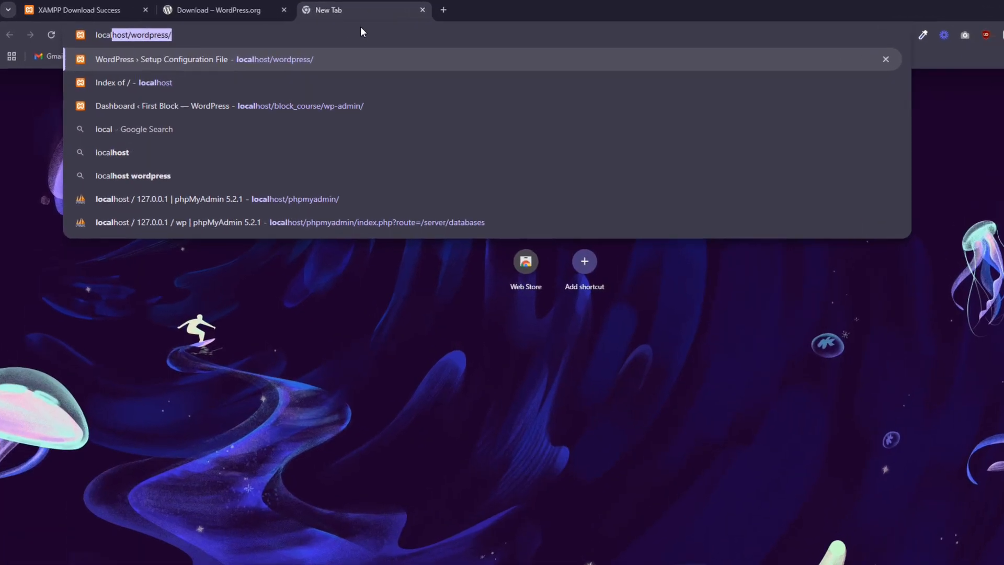
Go to localhost/wordpress/wp-admin and log in as admin with Remember Me ticked.
{"action": "type", "text": "host/word"}
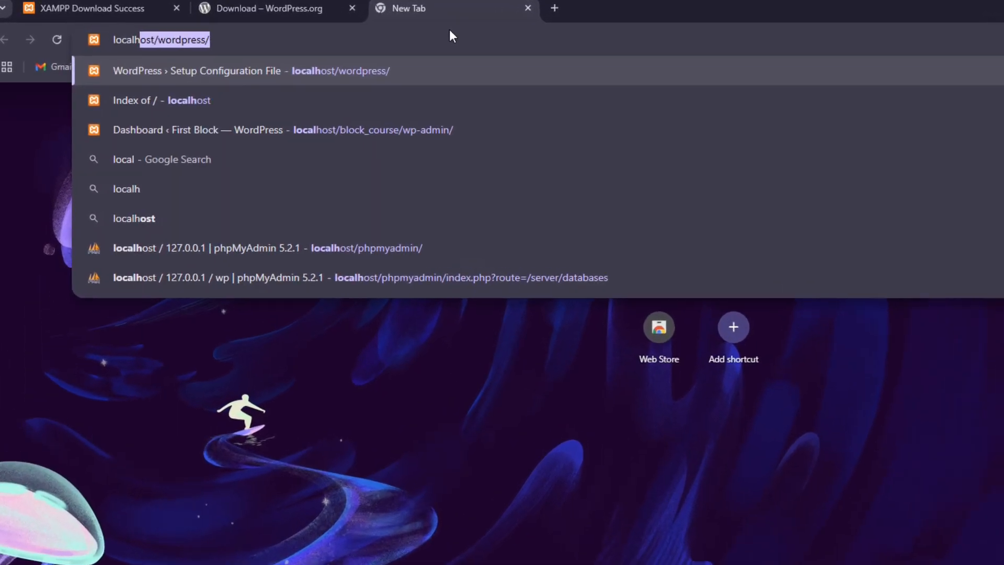
{"action": "type", "text": "press/wp-"}
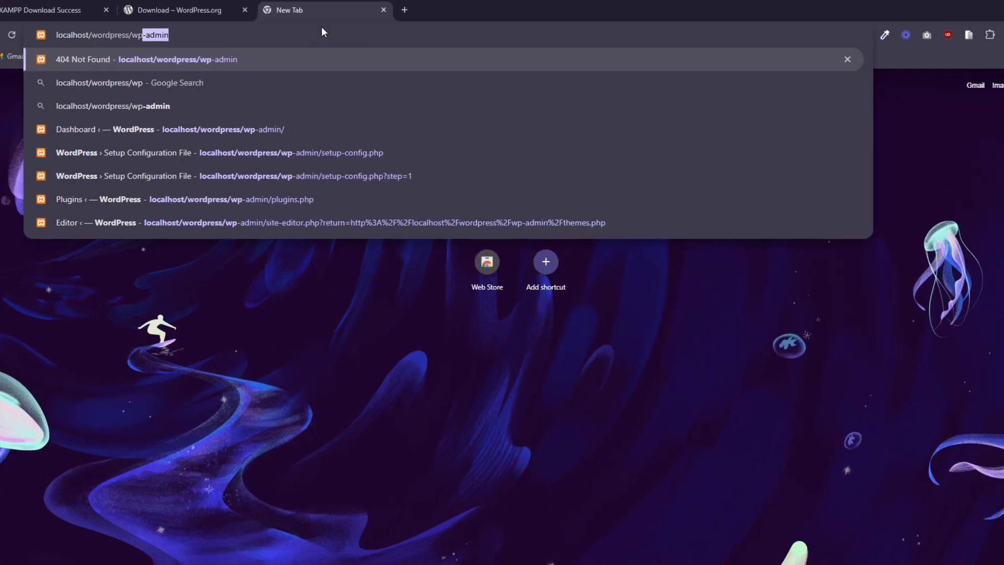
{"action": "key", "text": "Return"}
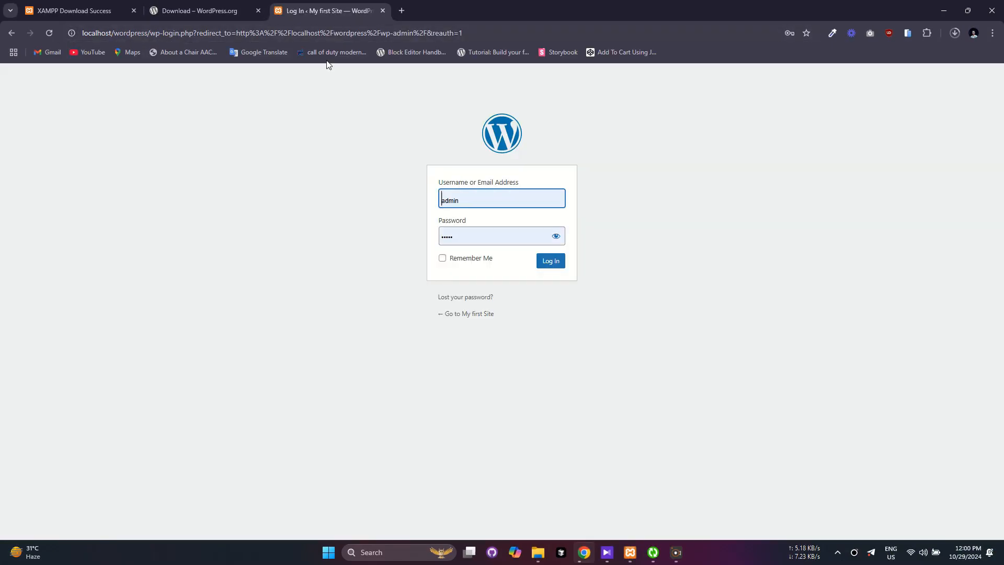
{"action": "left_click", "coordinate": [442, 261]}
{"action": "left_click", "coordinate": [473, 235]}
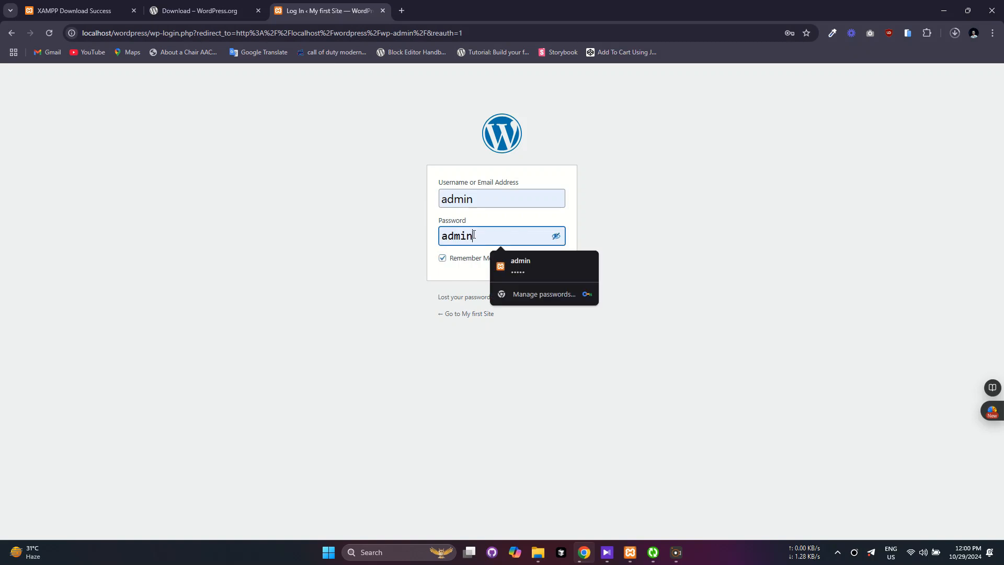
{"action": "left_click", "coordinate": [470, 273]}
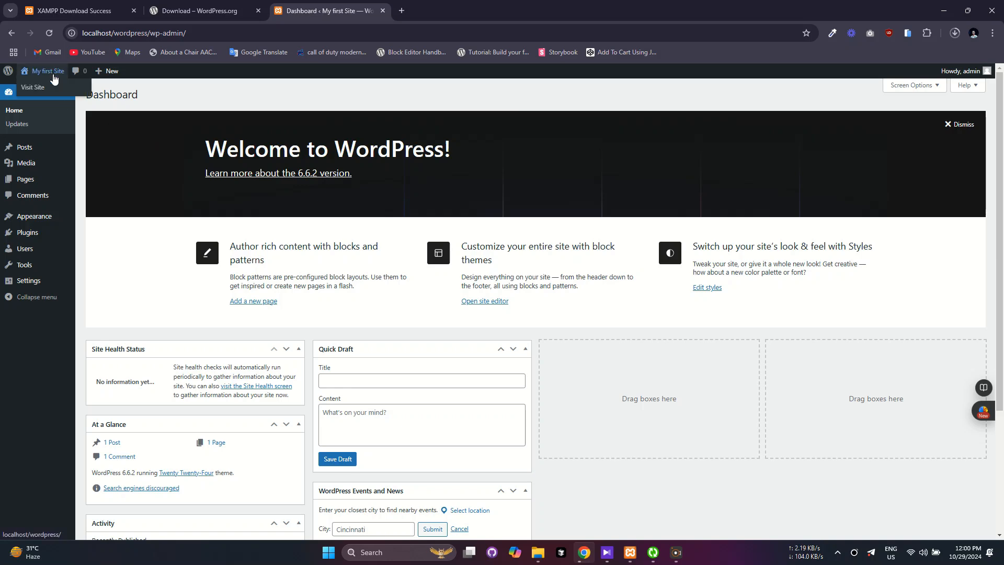
Open the site's front page from Visit Site in a new tab and view it.
{"action": "right_click", "coordinate": [47, 89]}
{"action": "left_click", "coordinate": [61, 95]}
{"action": "left_click", "coordinate": [450, 11]}
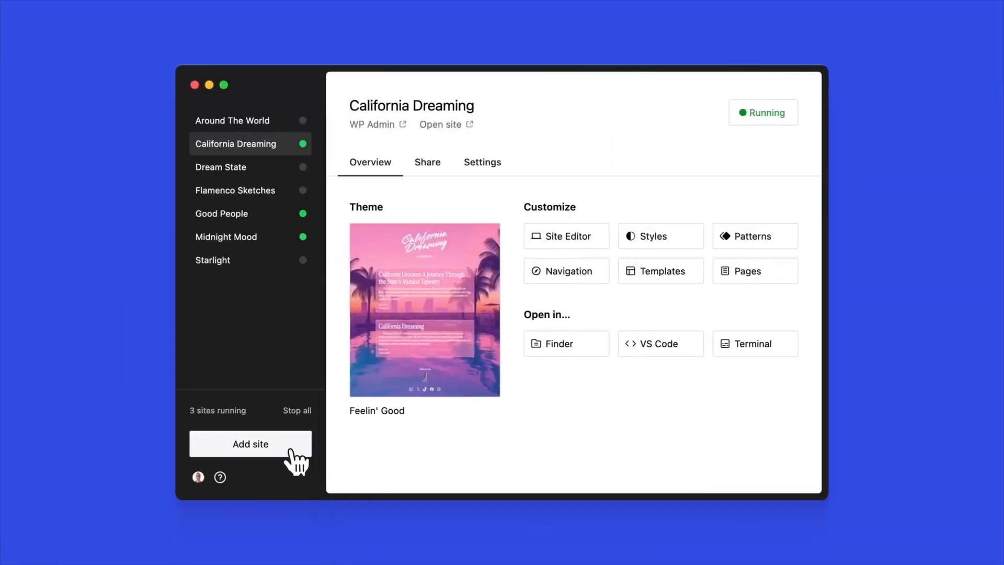
Add a WordPress Studio site named Miami Nights using the default local path.
{"action": "left_click", "coordinate": [291, 446]}
{"action": "type", "text": "Miami Nigh"}
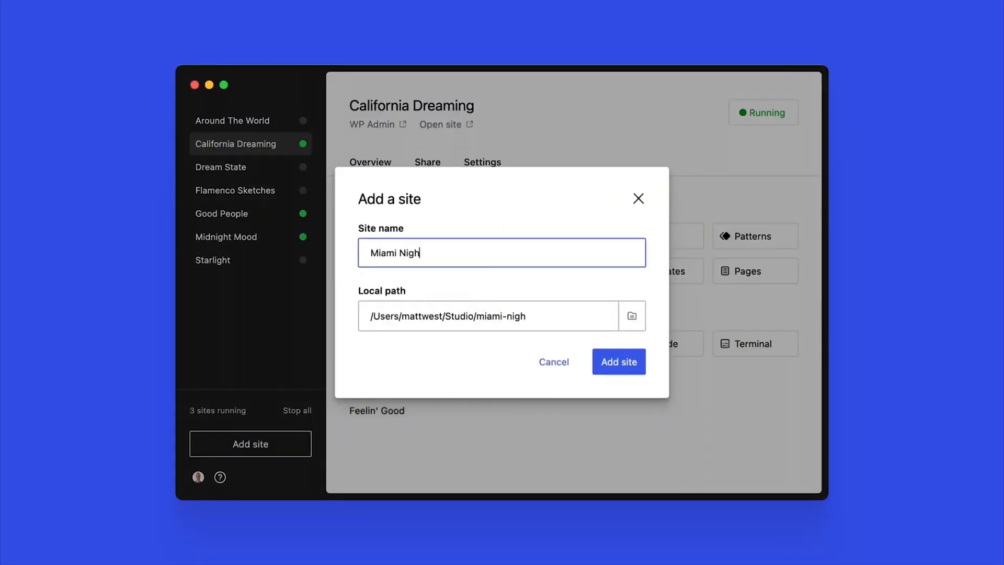
{"action": "type", "text": "ts"}
{"action": "left_click", "coordinate": [625, 366]}
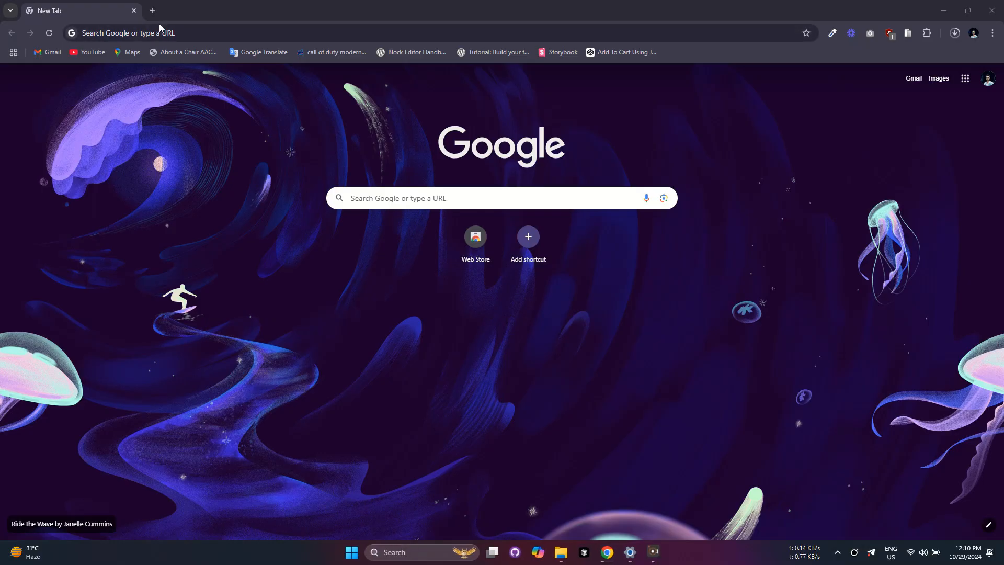
Search Google for 'wp studio' and open the Studio by WordPress.com page.
{"action": "type", "text": "wp s"}
{"action": "key", "text": "Down"}
{"action": "key", "text": "Return"}
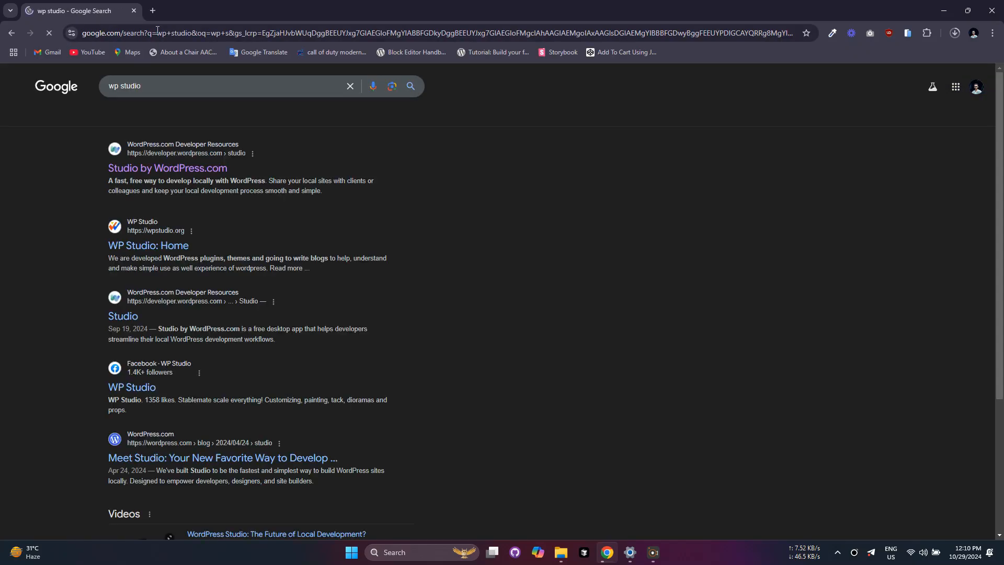
{"action": "left_click", "coordinate": [153, 194]}
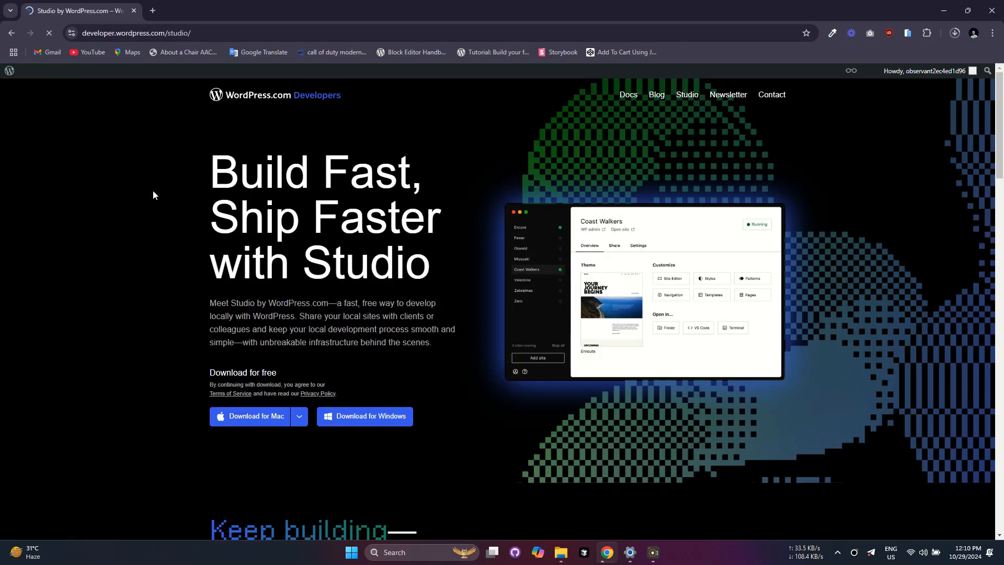
Download studio-win32-v1.2.0.exe for Windows to Downloads and run the installer.
{"action": "left_click", "coordinate": [365, 418]}
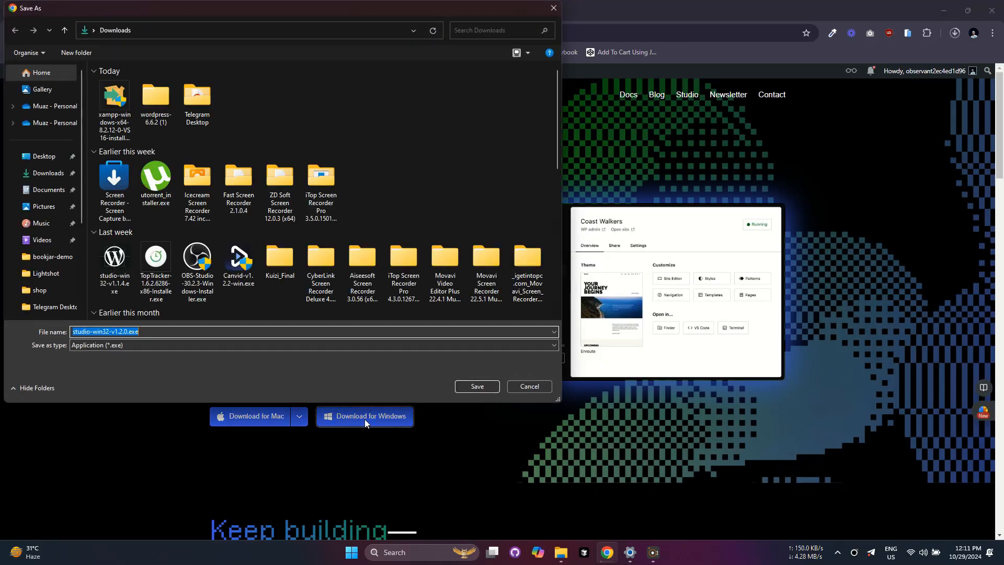
{"action": "left_click", "coordinate": [477, 385]}
{"action": "left_click", "coordinate": [954, 34]}
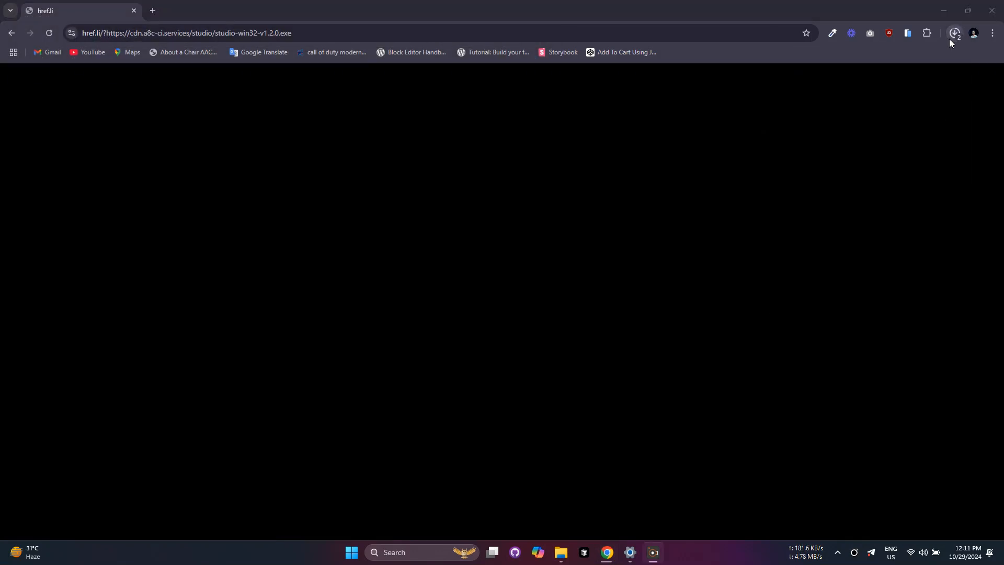
{"action": "left_click", "coordinate": [951, 37]}
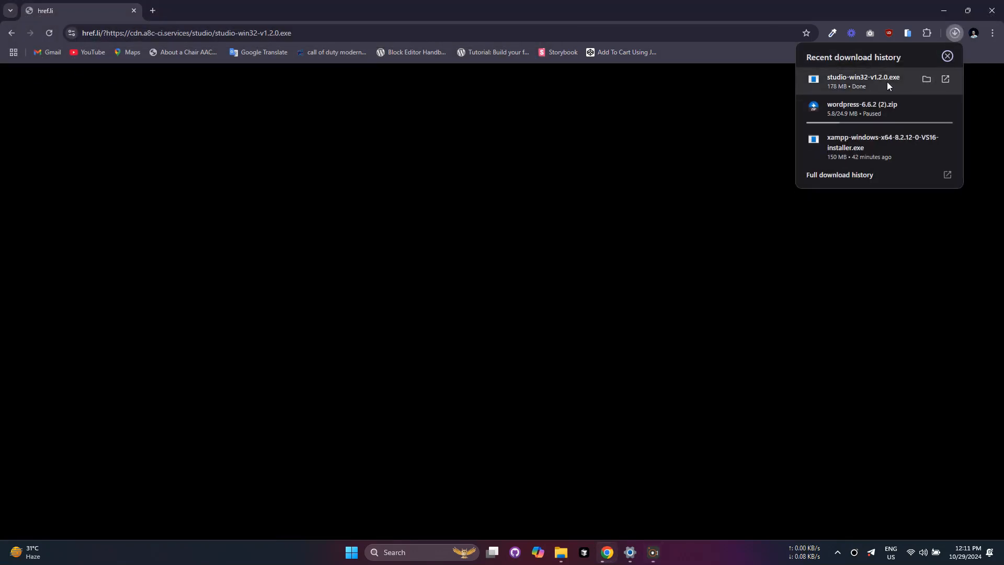
{"action": "left_click", "coordinate": [867, 83]}
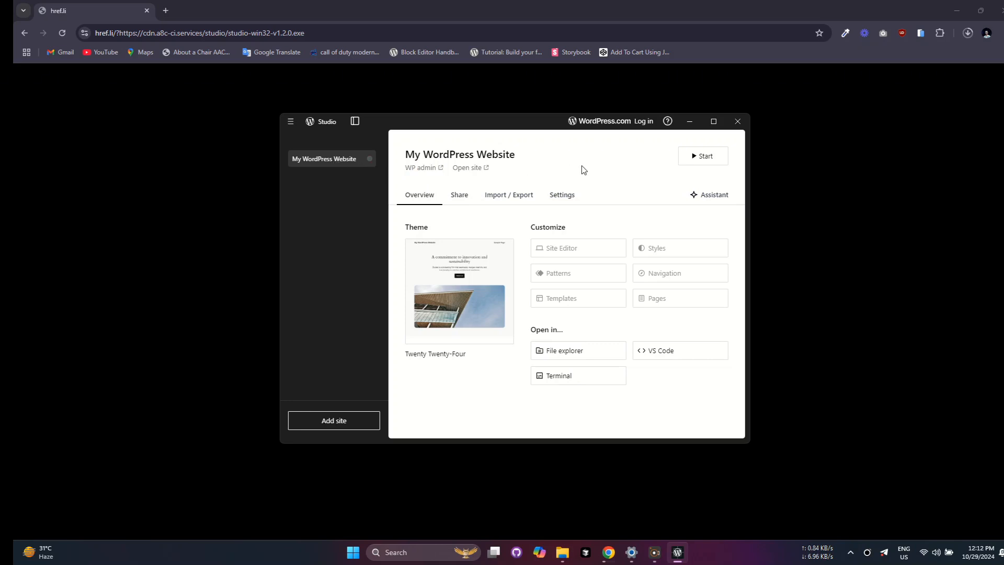
Start My WordPress Website in Studio and open its wp-admin Dashboard at localhost:8881.
{"action": "left_click", "coordinate": [702, 156]}
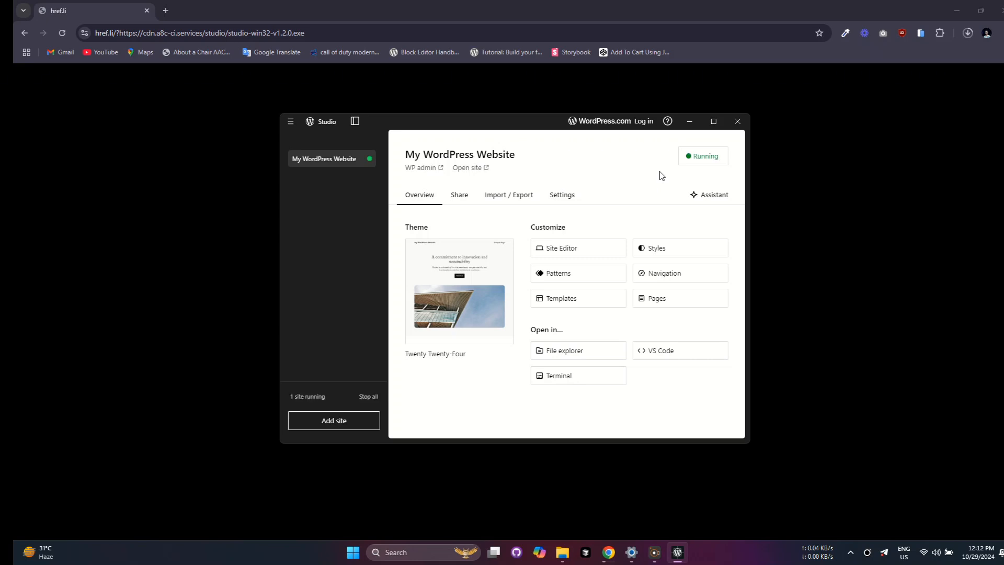
{"action": "left_click", "coordinate": [420, 168]}
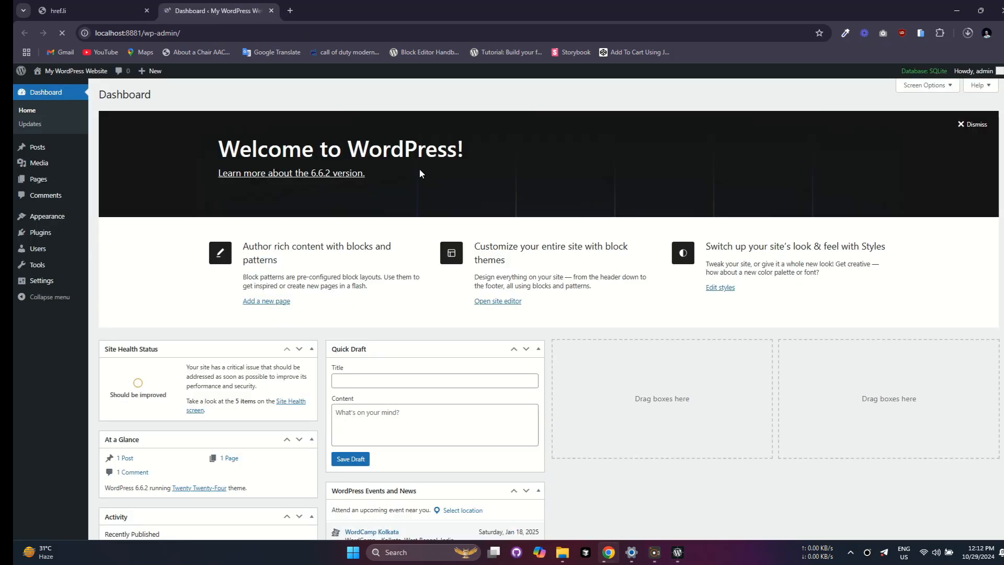
Look over the wp-admin Dashboard, then open the front page at localhost:8881 from Studio.
{"action": "scroll", "coordinate": [419, 172], "scroll_direction": "down", "scroll_amount": 4}
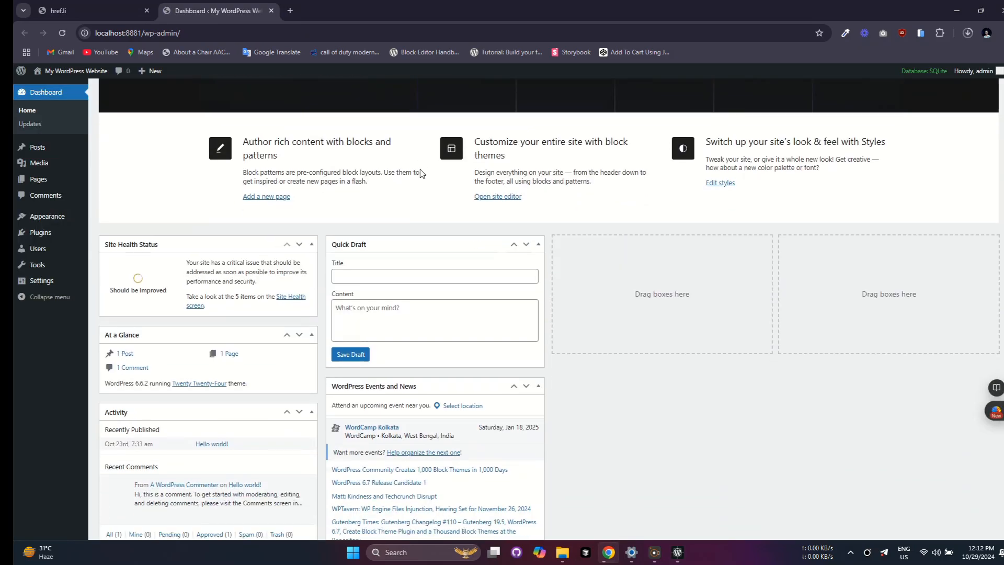
{"action": "scroll", "coordinate": [419, 170], "scroll_direction": "up", "scroll_amount": 4}
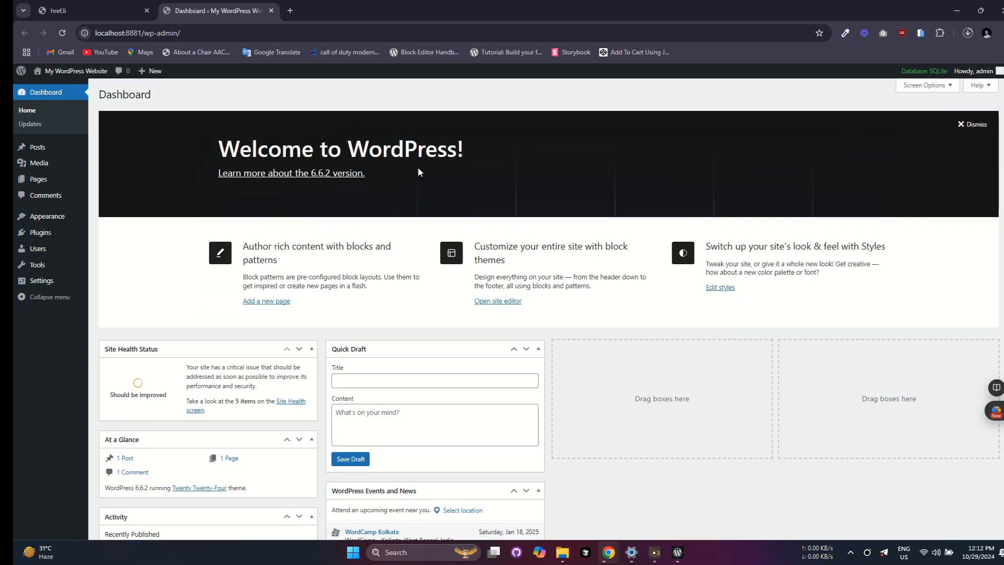
{"action": "left_click", "coordinate": [677, 553]}
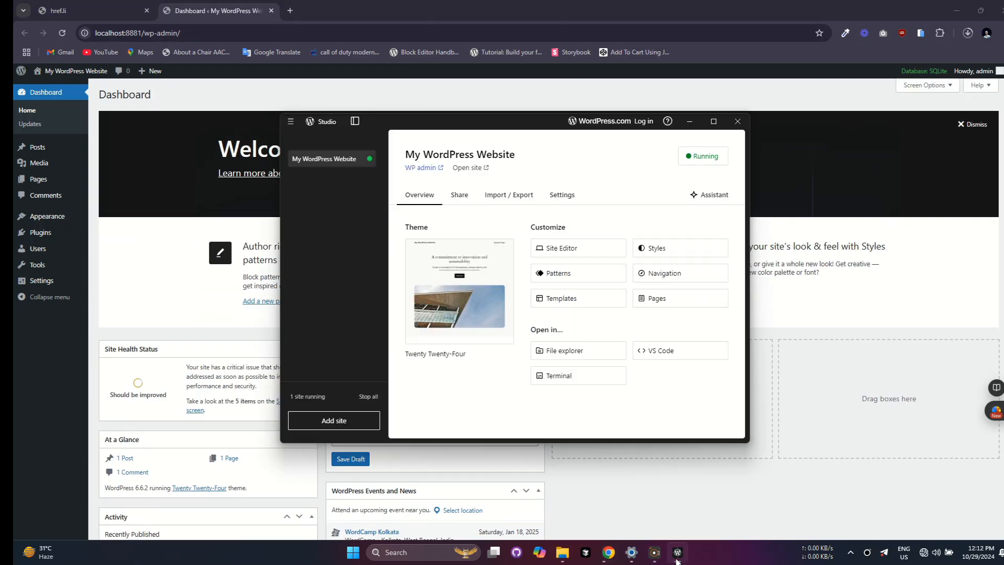
{"action": "left_click", "coordinate": [465, 169]}
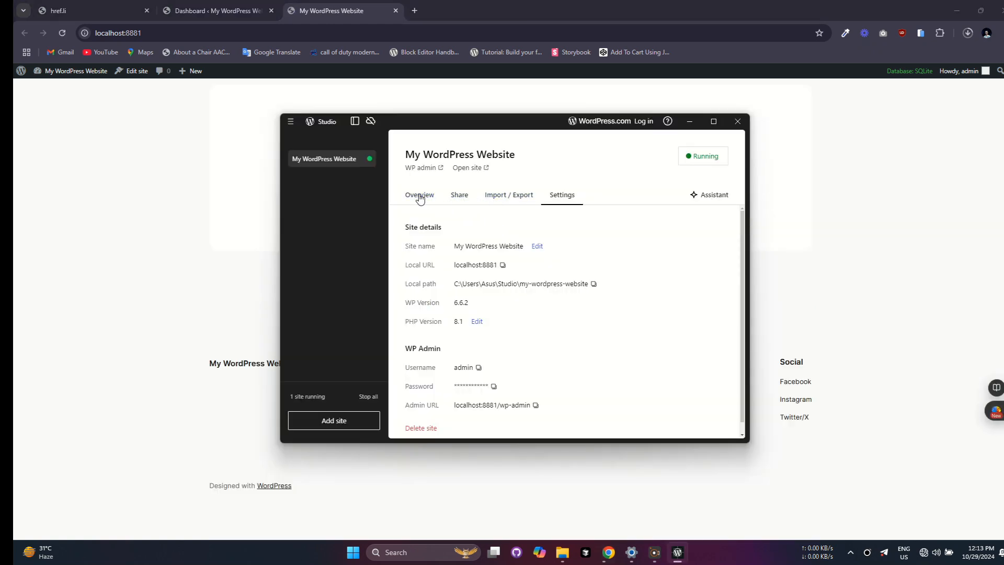
View the site's Studio settings: localhost:8881, WordPress 6.6.2, PHP 8.1 and the wp-admin URL.
{"action": "left_click", "coordinate": [419, 196]}
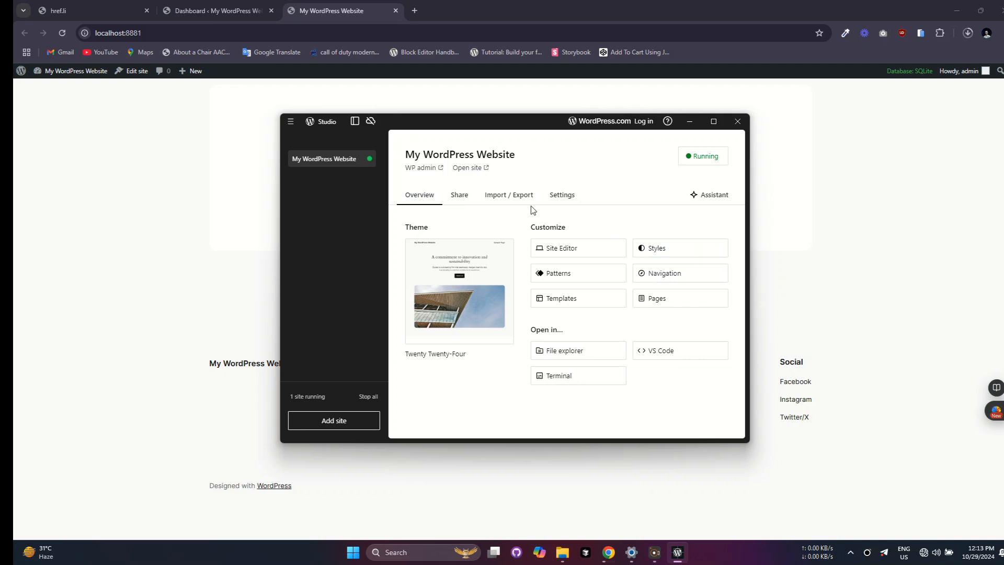
{"action": "left_click", "coordinate": [567, 199]}
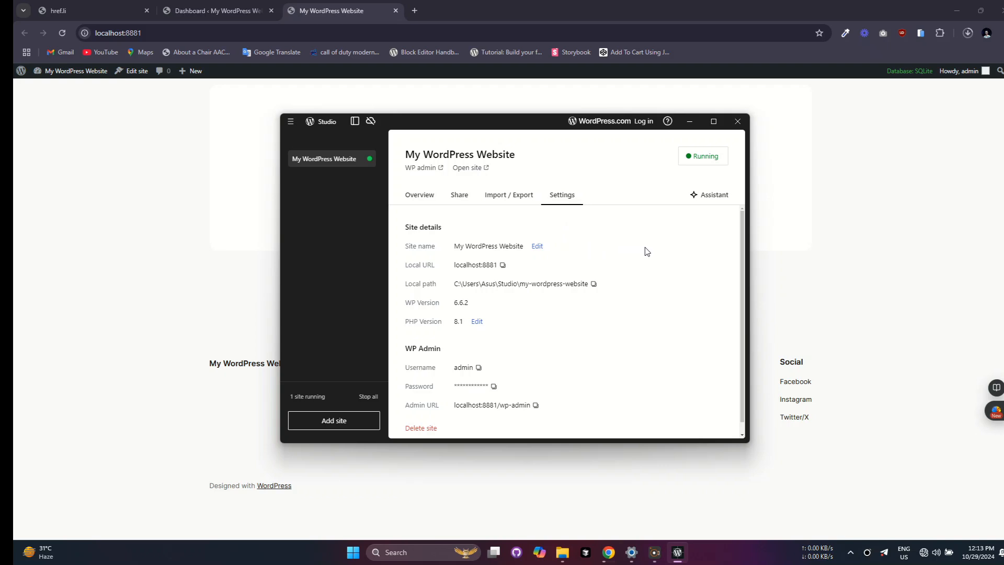
{"action": "scroll", "coordinate": [647, 254], "scroll_direction": "down", "scroll_amount": 1}
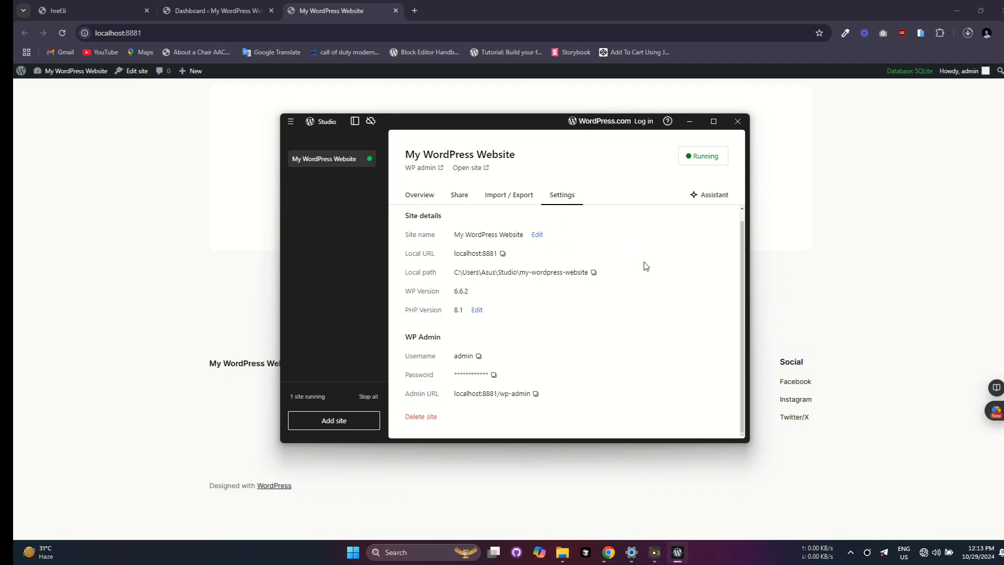
{"action": "scroll", "coordinate": [647, 267], "scroll_direction": "up", "scroll_amount": 1}
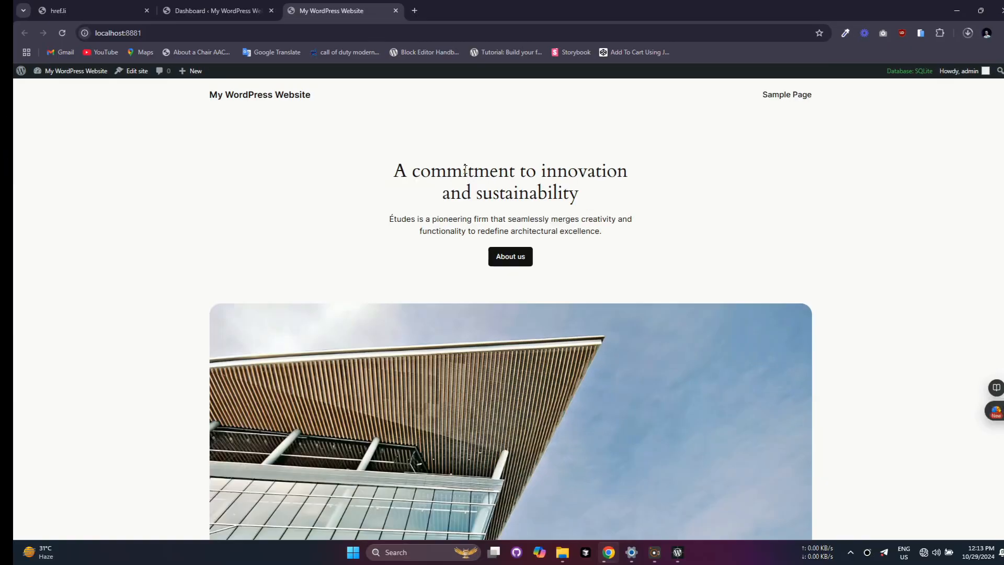
{"action": "scroll", "coordinate": [463, 171], "scroll_direction": "down", "scroll_amount": 8}
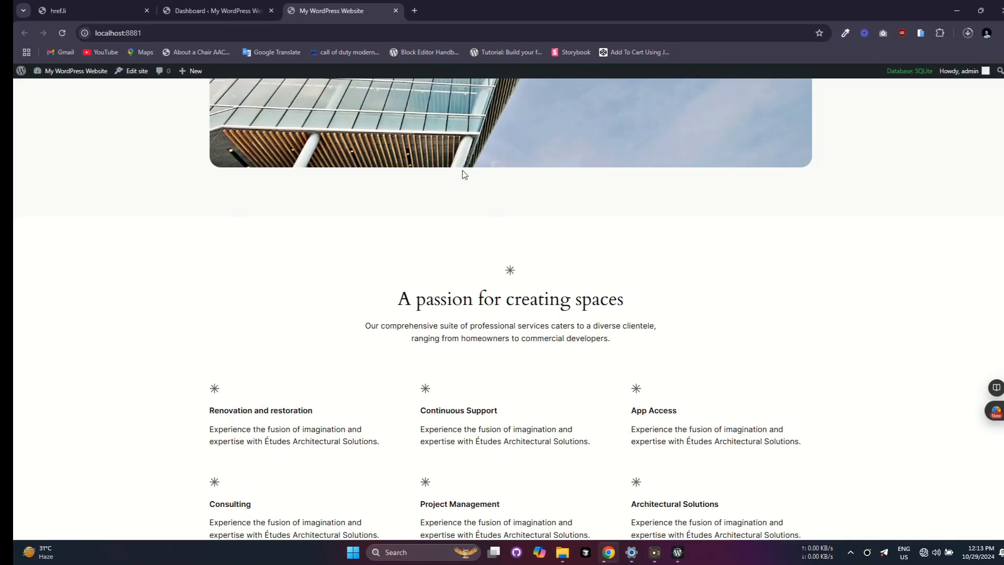
{"action": "scroll", "coordinate": [462, 170], "scroll_direction": "down", "scroll_amount": 20}
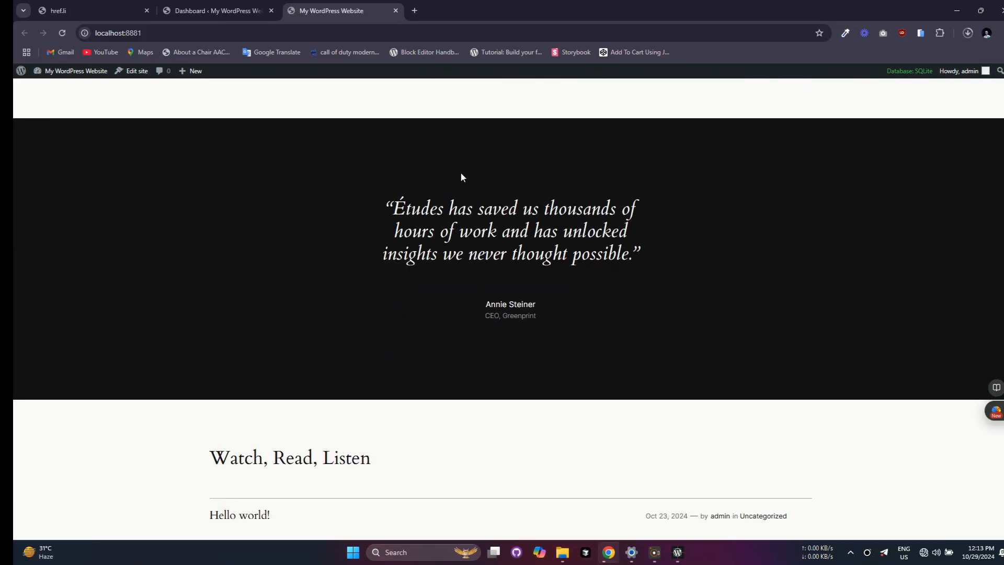
{"action": "scroll", "coordinate": [462, 177], "scroll_direction": "down", "scroll_amount": 12}
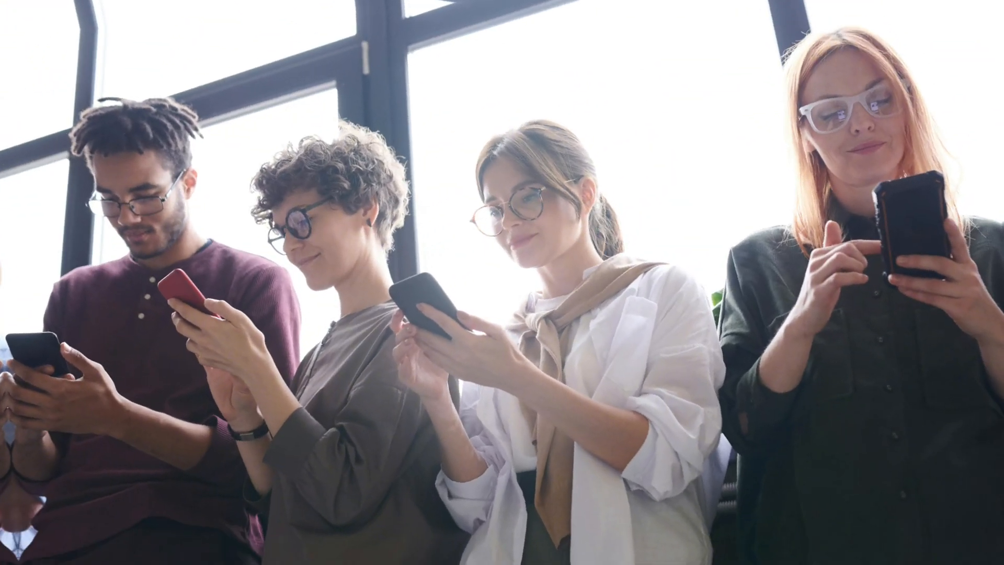